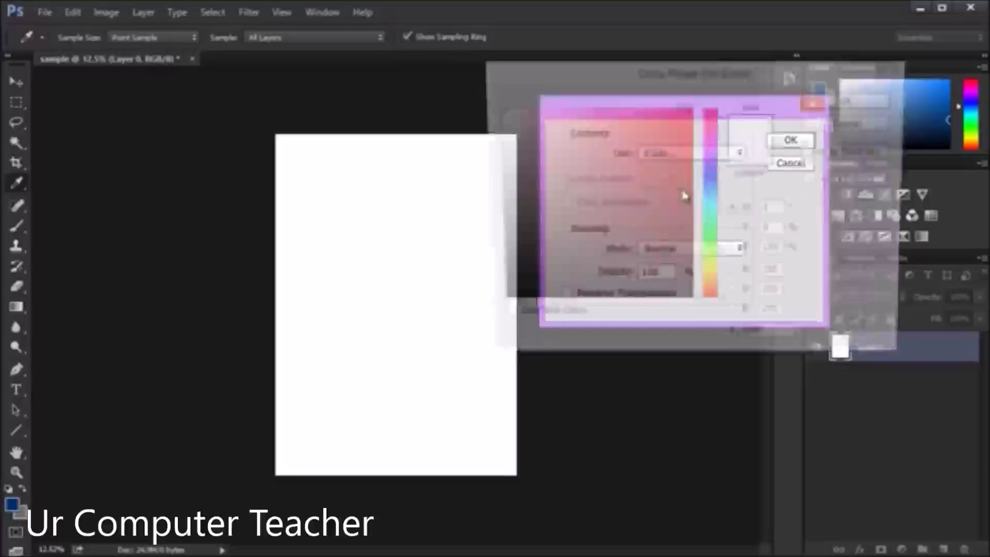
Fill the white layer with light blue, colour #27bfff.
{"action": "left_click_drag", "start_coordinate": [659, 142], "coordinate": [668, 192]}
{"action": "left_click", "coordinate": [619, 102]}
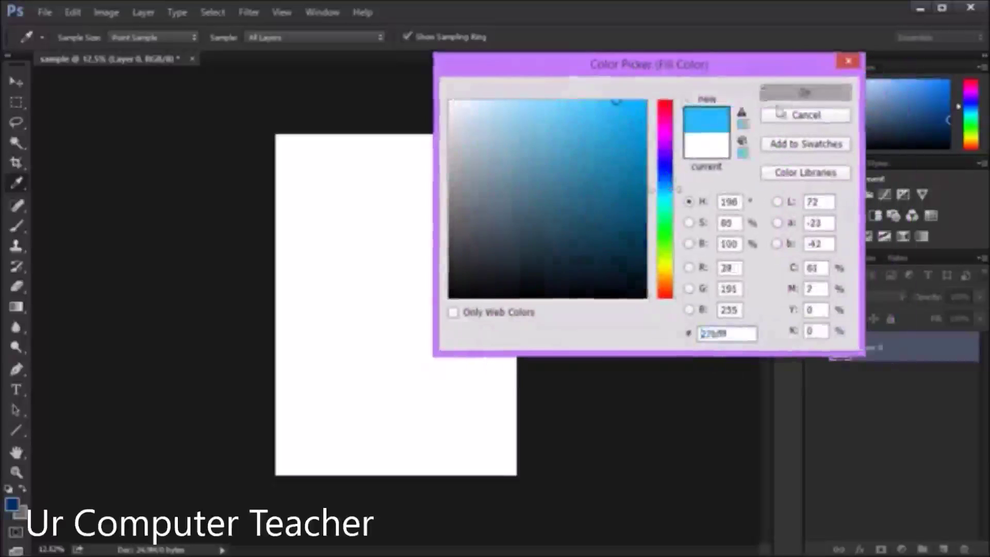
{"action": "left_click", "coordinate": [780, 93]}
{"action": "left_click", "coordinate": [775, 138]}
Add horizontal text reading "MEdia Masters" near the upper part of the blue page.
{"action": "key", "text": "b"}
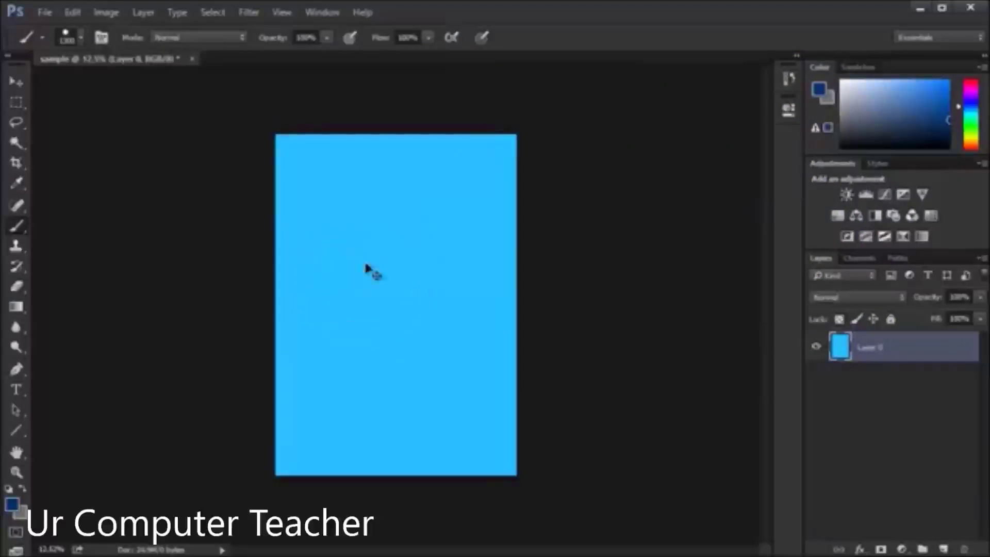
{"action": "key", "text": "ctrl+0"}
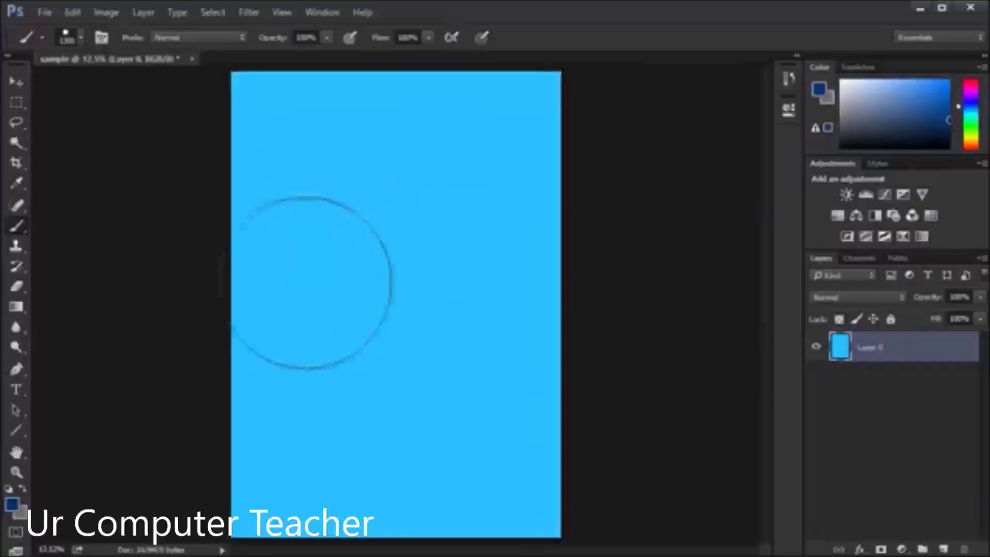
{"action": "key", "text": "t"}
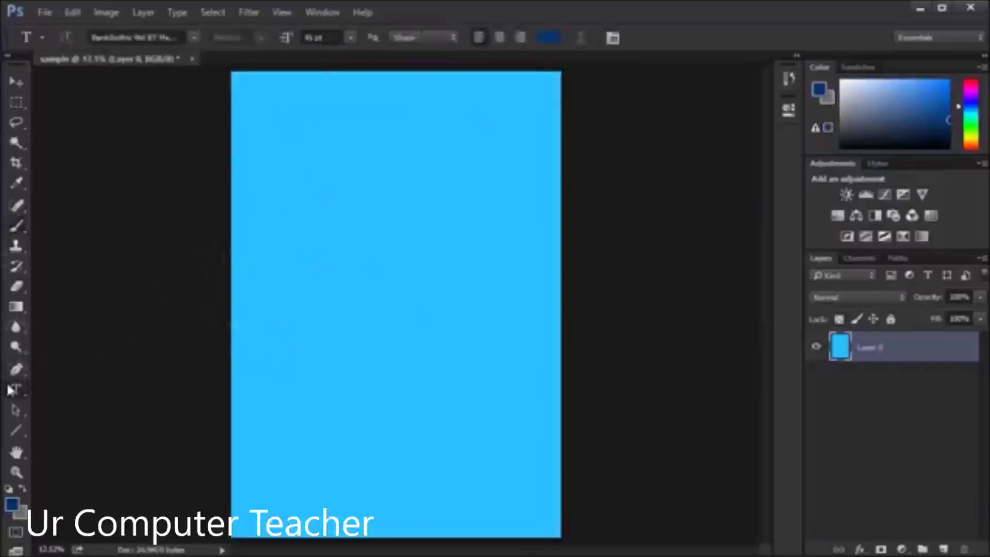
{"action": "right_click", "coordinate": [12, 392]}
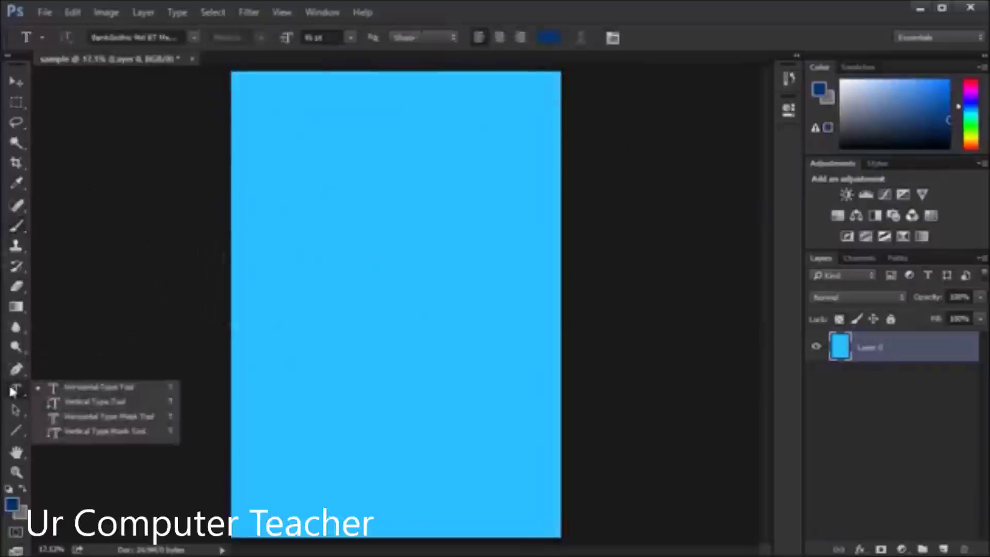
{"action": "left_click", "coordinate": [81, 388]}
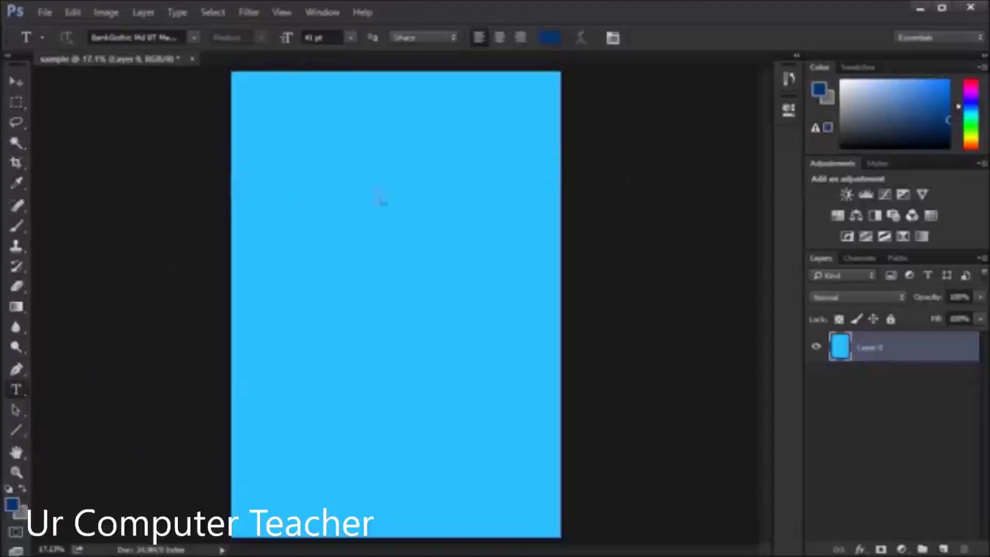
{"action": "left_click", "coordinate": [285, 170]}
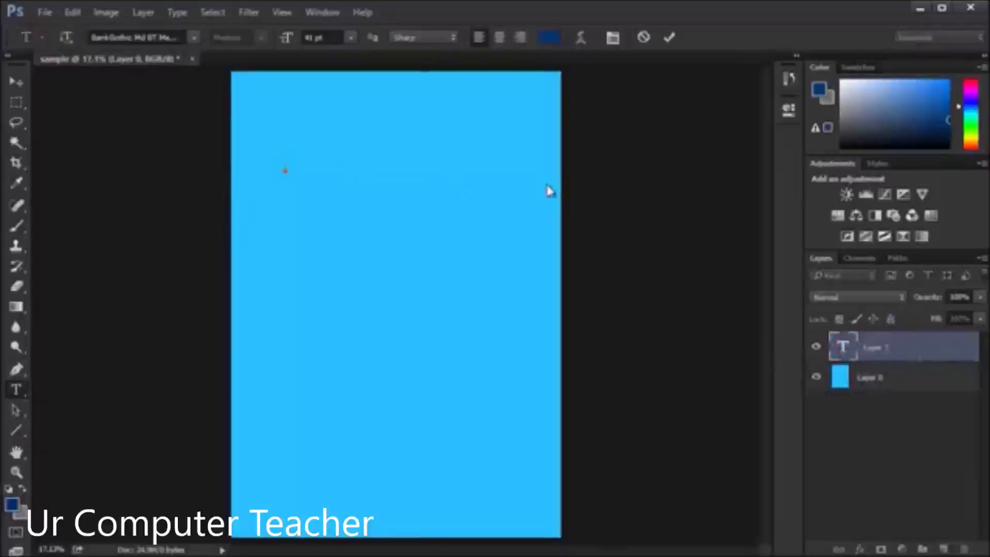
{"action": "type", "text": "MEDia Masters"}
{"action": "key", "text": "ctrl+Return"}
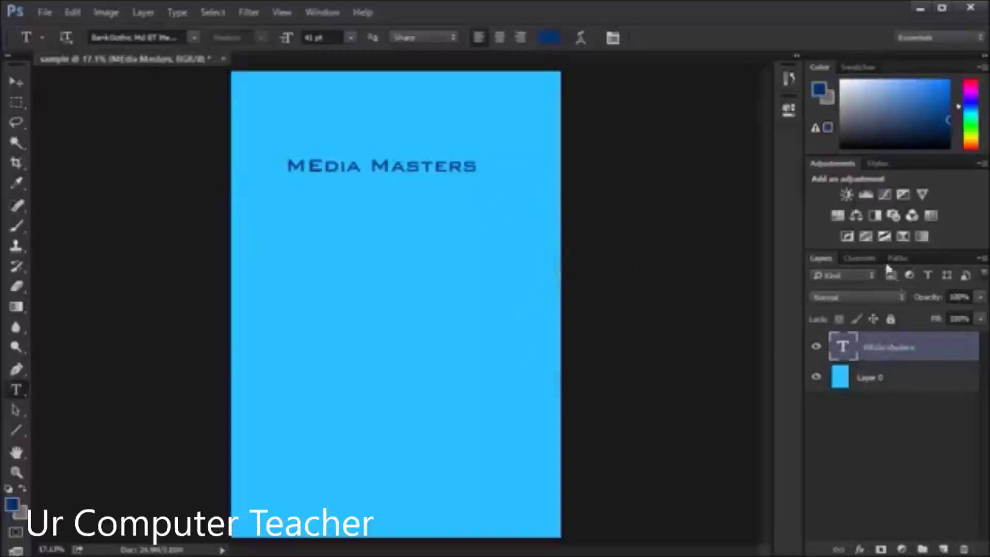
Correct the capital E in the heading so it reads "Media Masters".
{"action": "left_click_drag", "start_coordinate": [286, 165], "coordinate": [474, 168]}
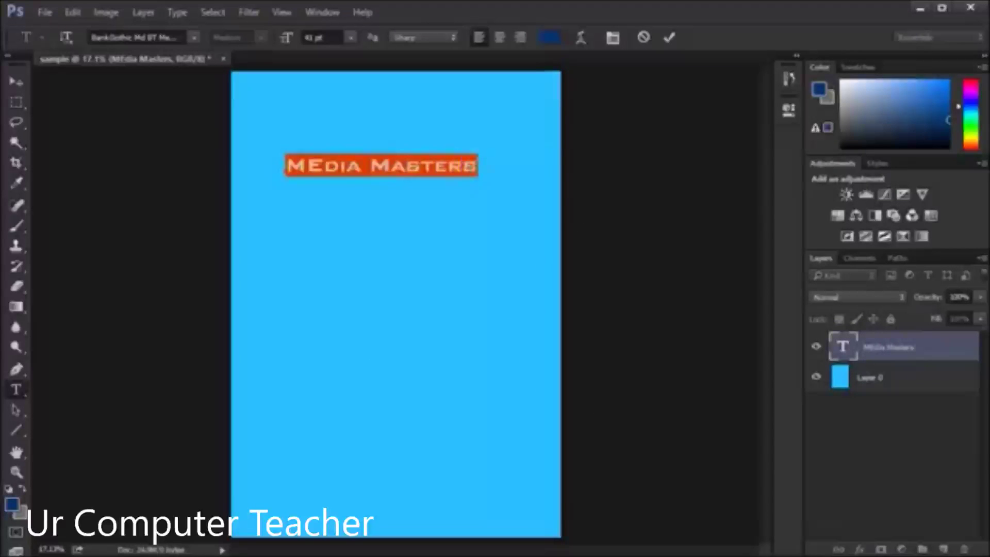
{"action": "double_click", "coordinate": [329, 166]}
{"action": "left_click", "coordinate": [313, 166]}
{"action": "key", "text": "shift+Left"}
{"action": "type", "text": "e"}
{"action": "key", "text": "ctrl+Return"}
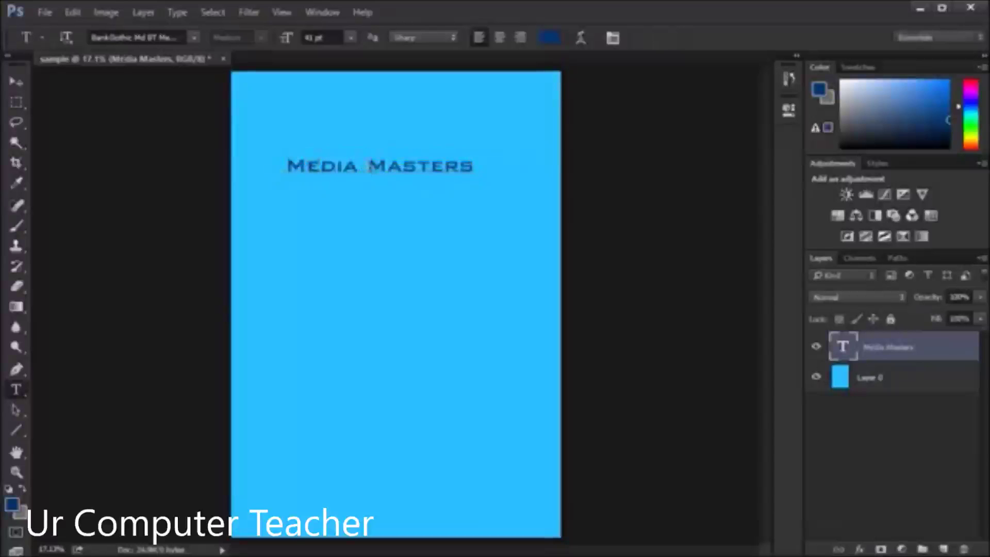
Try replacing the heading text with "Video Tutorial" and discard the edit.
{"action": "left_click", "coordinate": [350, 167]}
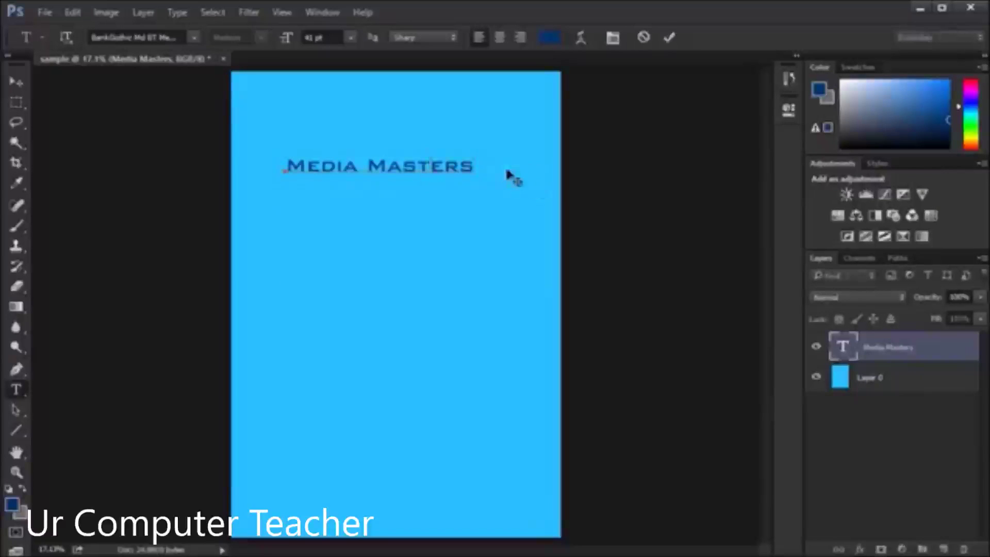
{"action": "key", "text": "ctrl+a"}
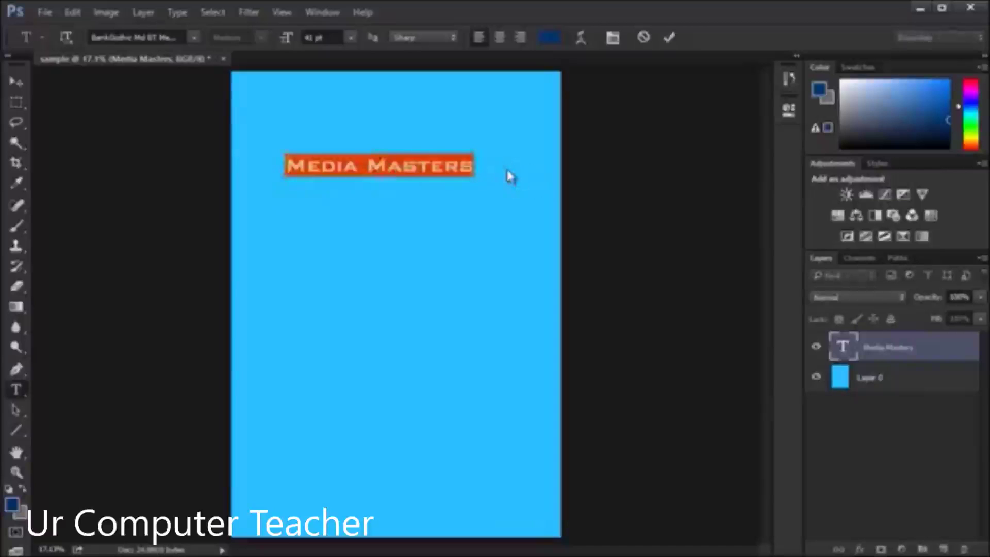
{"action": "type", "text": "VIDEO"}
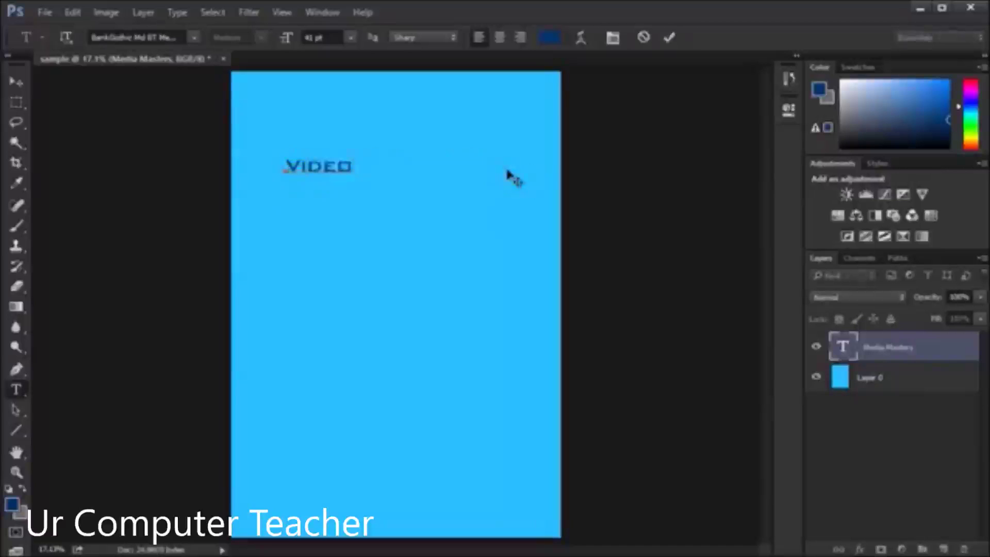
{"action": "type", "text": " Tutorial"}
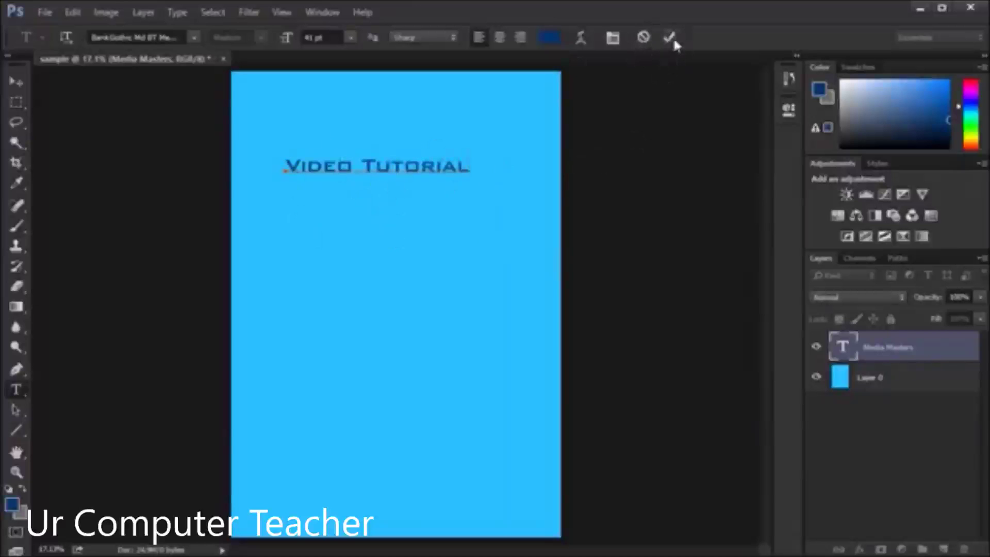
{"action": "left_click", "coordinate": [644, 38]}
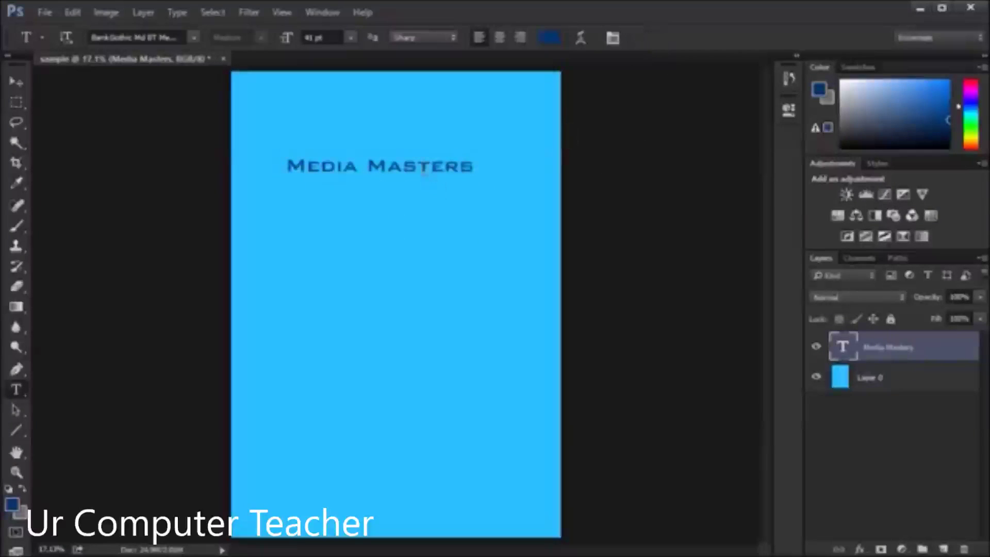
Commit the heading unchanged, place an empty text layer below it and delete that empty layer.
{"action": "left_click", "coordinate": [424, 168]}
{"action": "left_click", "coordinate": [671, 38]}
{"action": "left_click", "coordinate": [247, 261]}
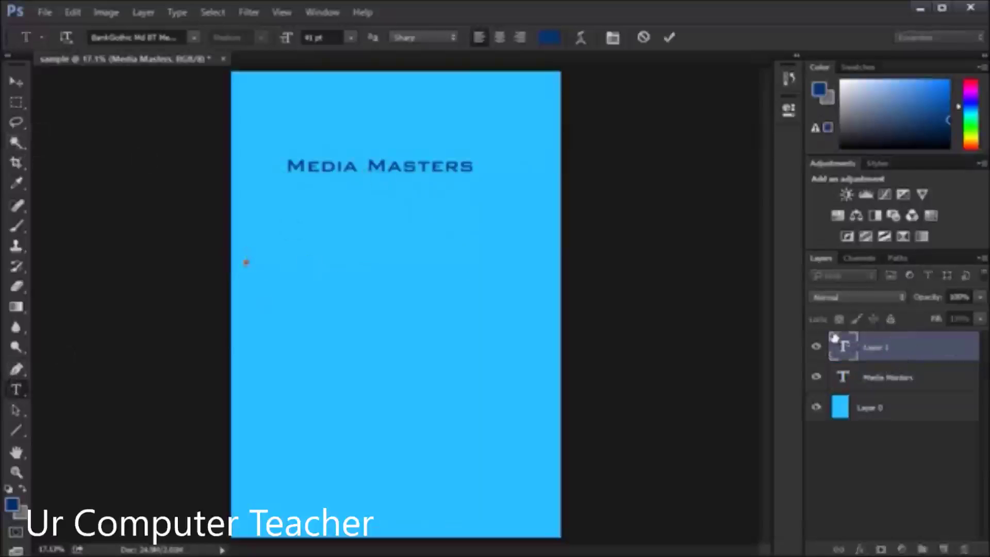
{"action": "left_click", "coordinate": [668, 37]}
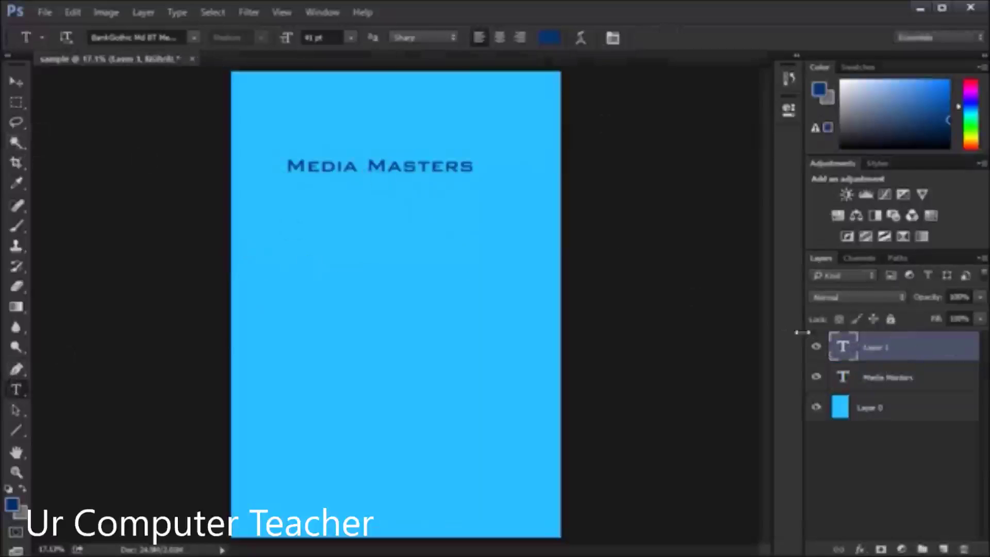
{"action": "left_click", "coordinate": [968, 547]}
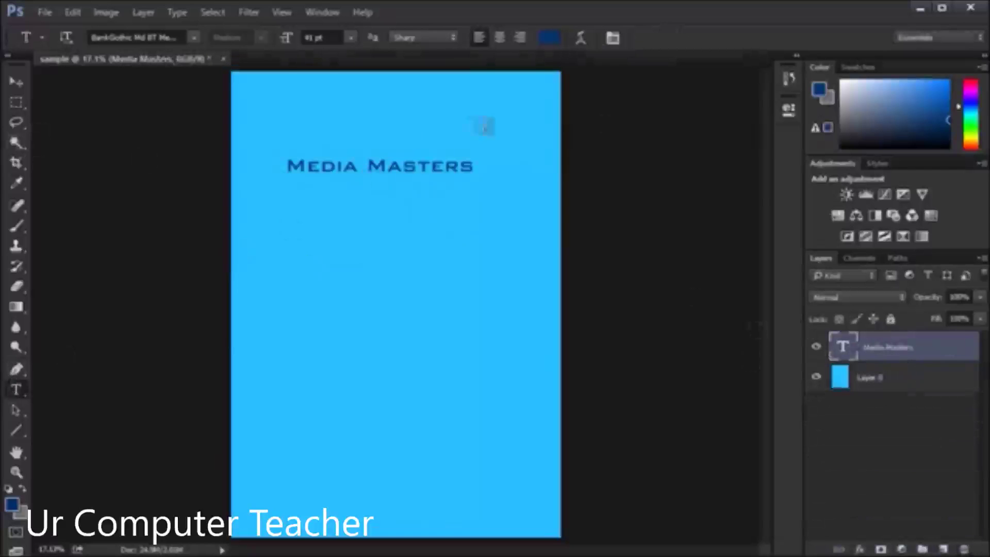
Move the Media Masters text slightly down and to the right on the page.
{"action": "left_click", "coordinate": [14, 84]}
{"action": "left_click_drag", "start_coordinate": [288, 162], "coordinate": [327, 201]}
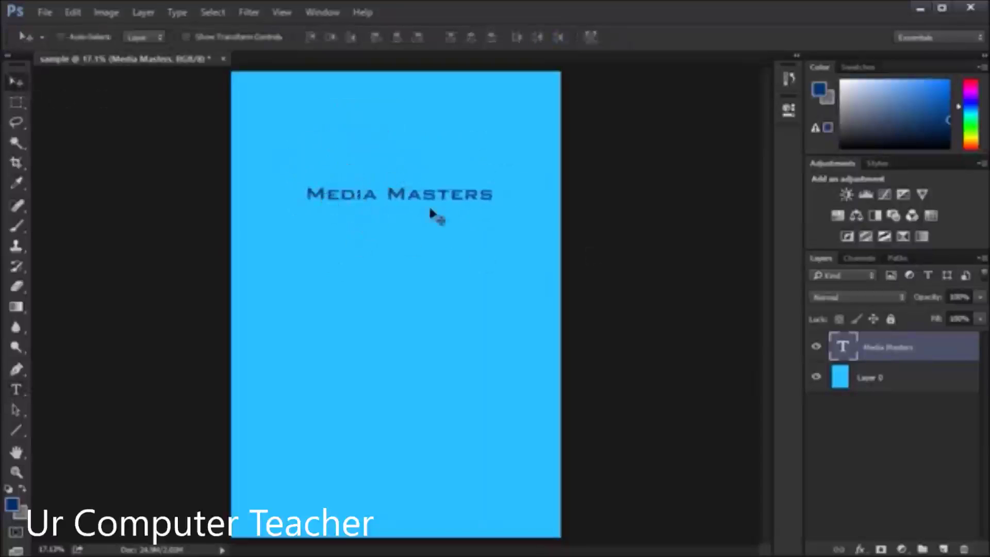
Try moving the blue Layer 0 down and to the right, and revert the move through the history.
{"action": "left_click", "coordinate": [890, 382]}
{"action": "left_click_drag", "start_coordinate": [449, 316], "coordinate": [460, 357]}
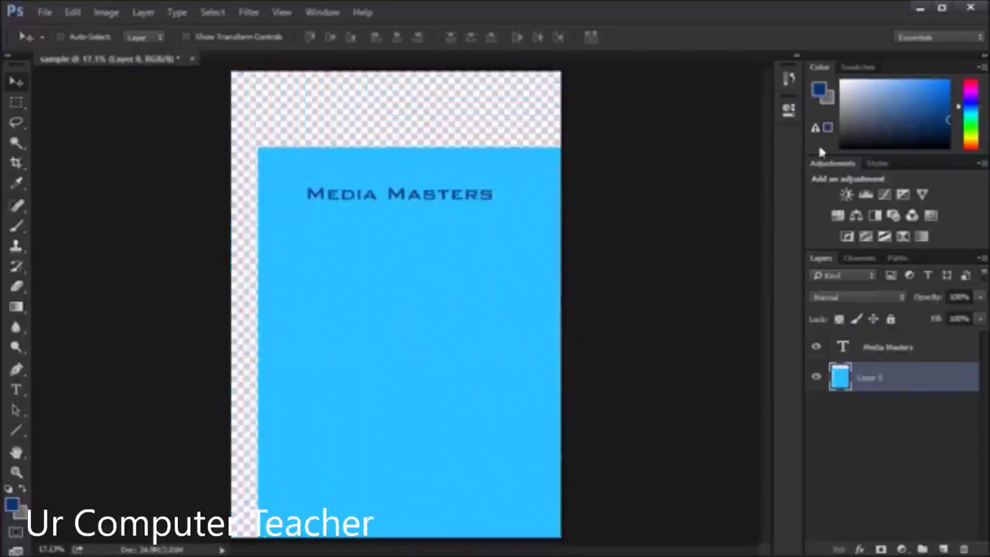
{"action": "left_click", "coordinate": [792, 83]}
{"action": "left_click", "coordinate": [671, 278]}
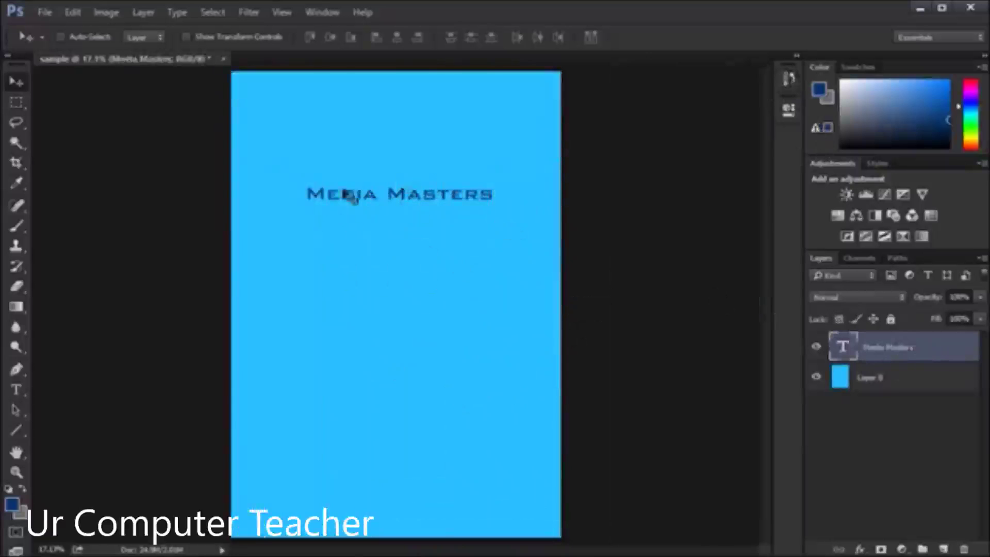
Try Auto-Select by moving the background and the heading, undoing each move, and turn Auto-Select off again.
{"action": "left_click", "coordinate": [61, 37]}
{"action": "left_click_drag", "start_coordinate": [417, 287], "coordinate": [379, 280]}
{"action": "key", "text": "ctrl+z"}
{"action": "left_click_drag", "start_coordinate": [438, 200], "coordinate": [416, 181]}
{"action": "key", "text": "ctrl+z"}
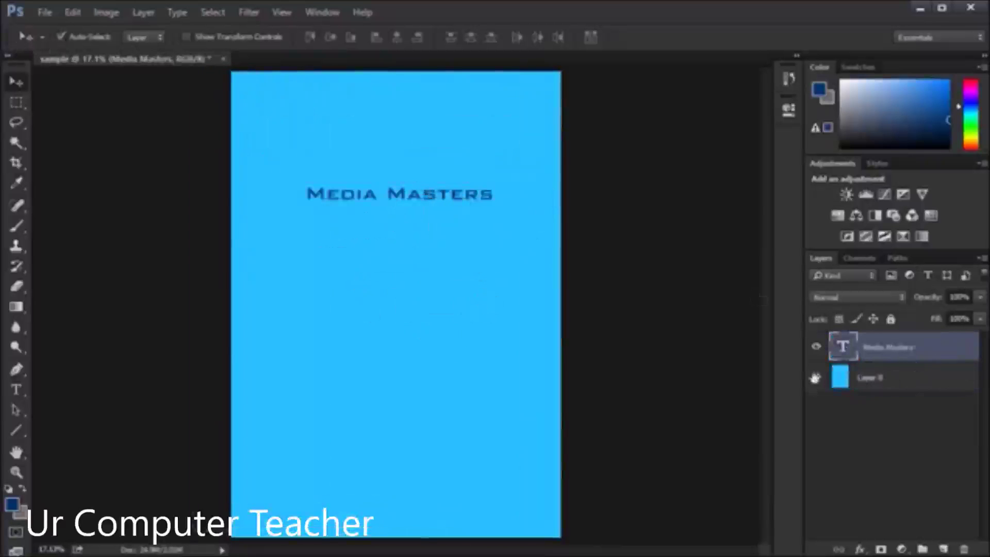
{"action": "left_click", "coordinate": [61, 37]}
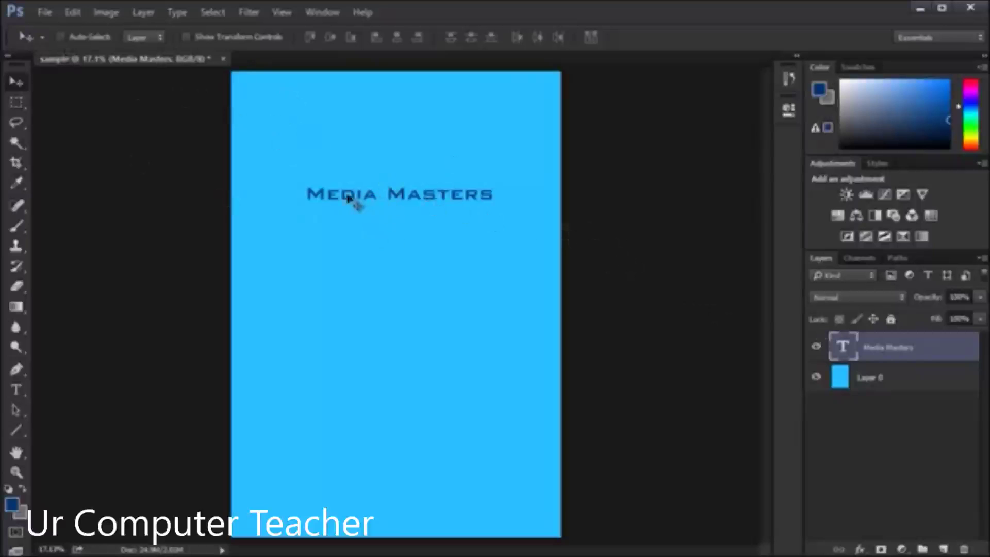
Select the Media Masters layer from the canvas and move the text a little further down.
{"action": "right_click", "coordinate": [366, 196]}
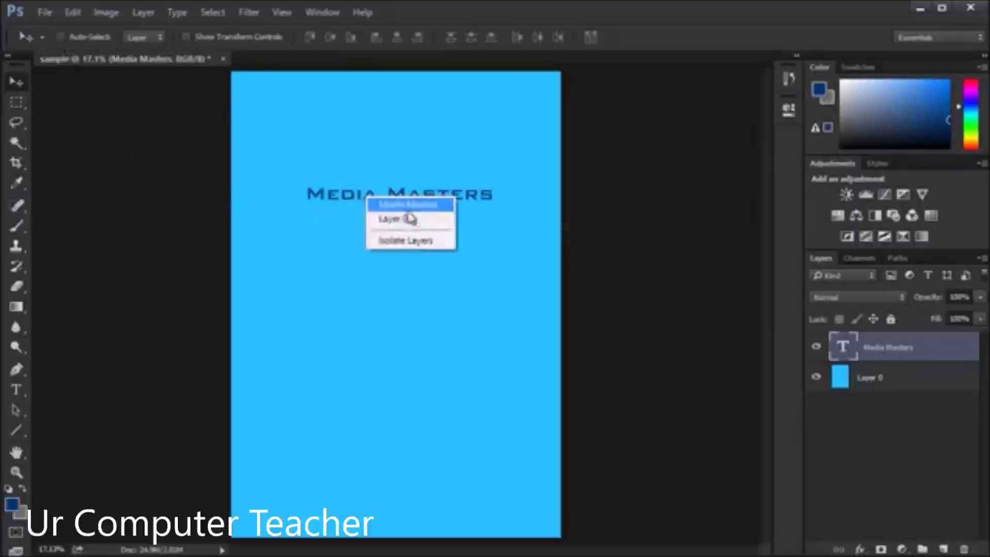
{"action": "left_click", "coordinate": [392, 207]}
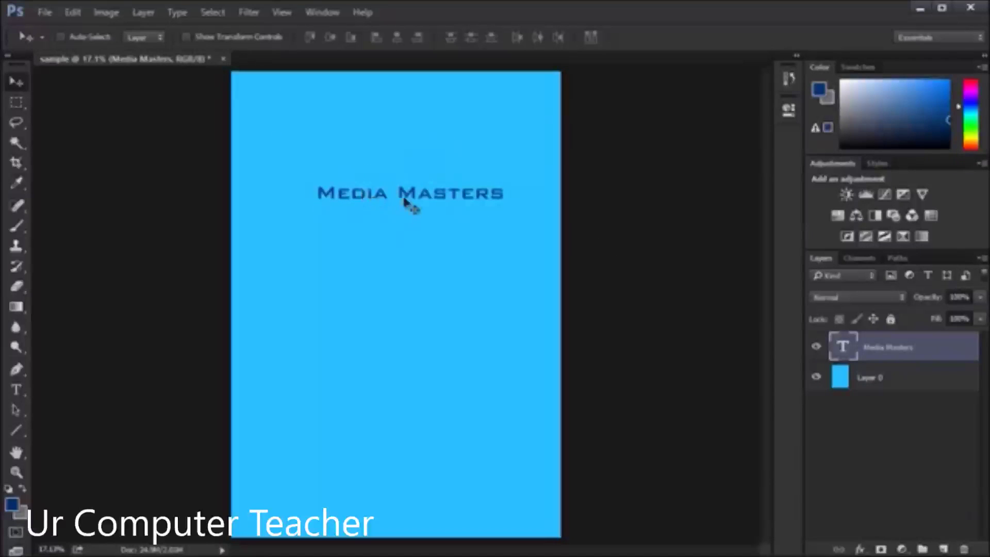
{"action": "left_click_drag", "start_coordinate": [419, 218], "coordinate": [411, 246]}
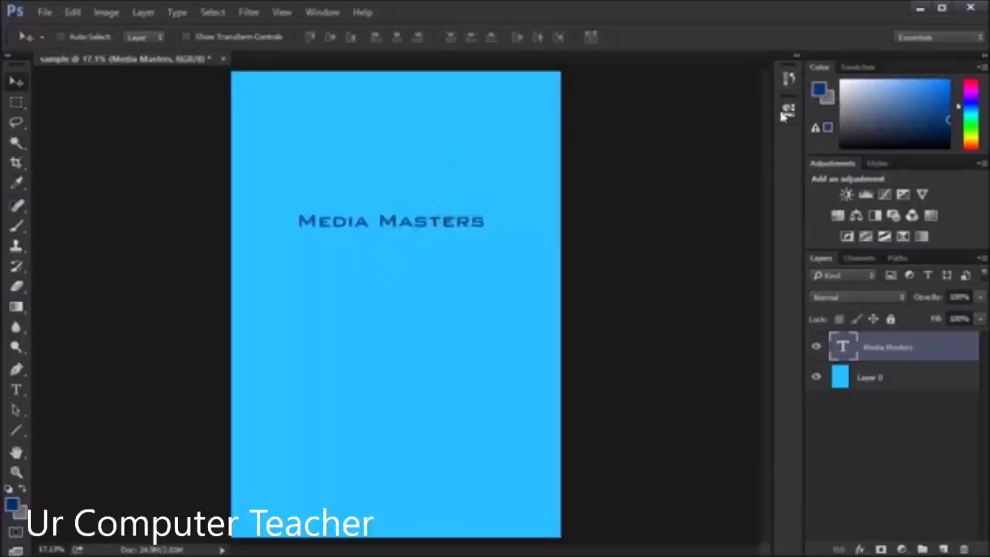
Show Paragraph Styles, collapse it and display the Paragraph settings.
{"action": "left_click", "coordinate": [324, 14]}
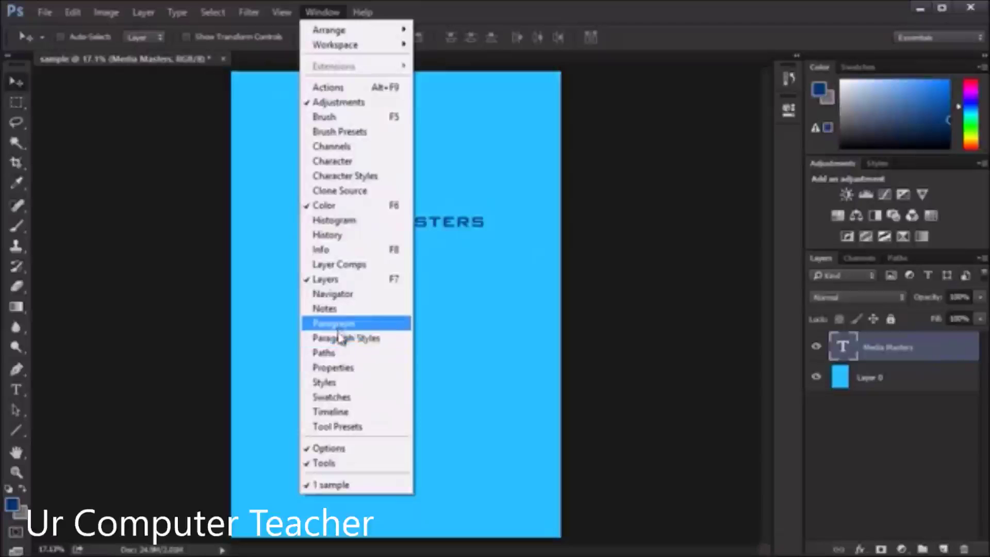
{"action": "left_click", "coordinate": [342, 340]}
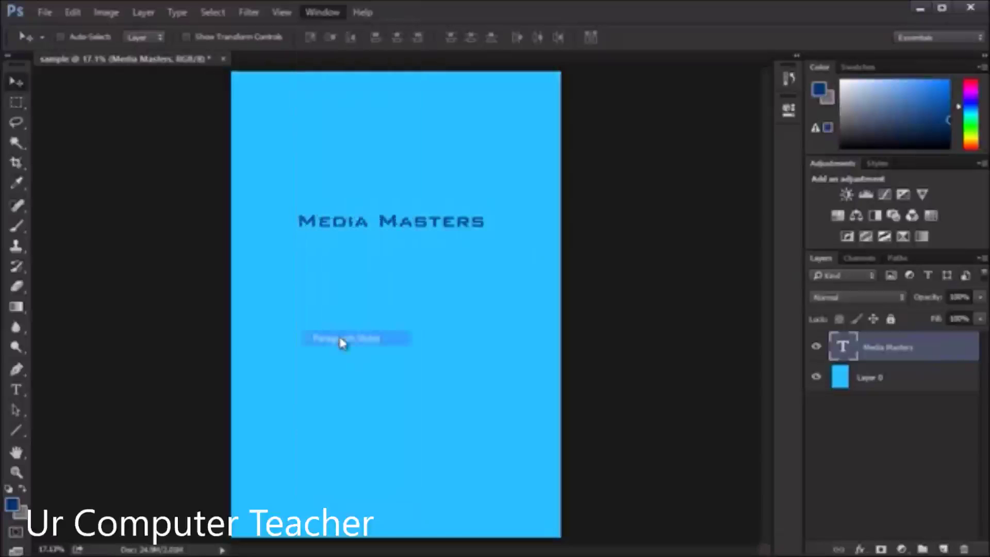
{"action": "left_click", "coordinate": [784, 140]}
{"action": "right_click", "coordinate": [784, 140]}
{"action": "left_click", "coordinate": [808, 150]}
{"action": "left_click", "coordinate": [331, 18]}
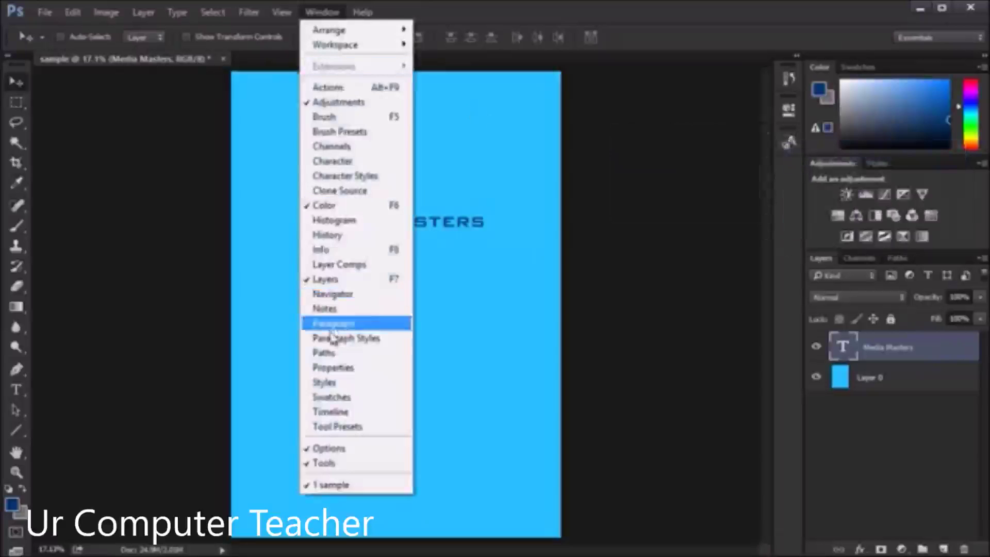
{"action": "left_click", "coordinate": [340, 324]}
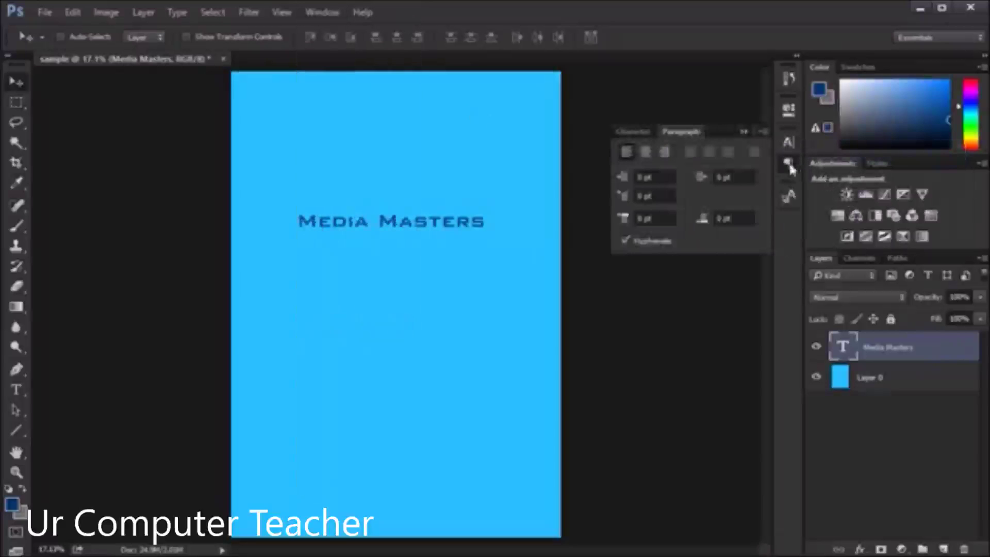
Replace the Media Masters text with two lines: "This is a random text." and "and i can write anything".
{"action": "double_click", "coordinate": [393, 235]}
{"action": "key", "text": "ctrl+a"}
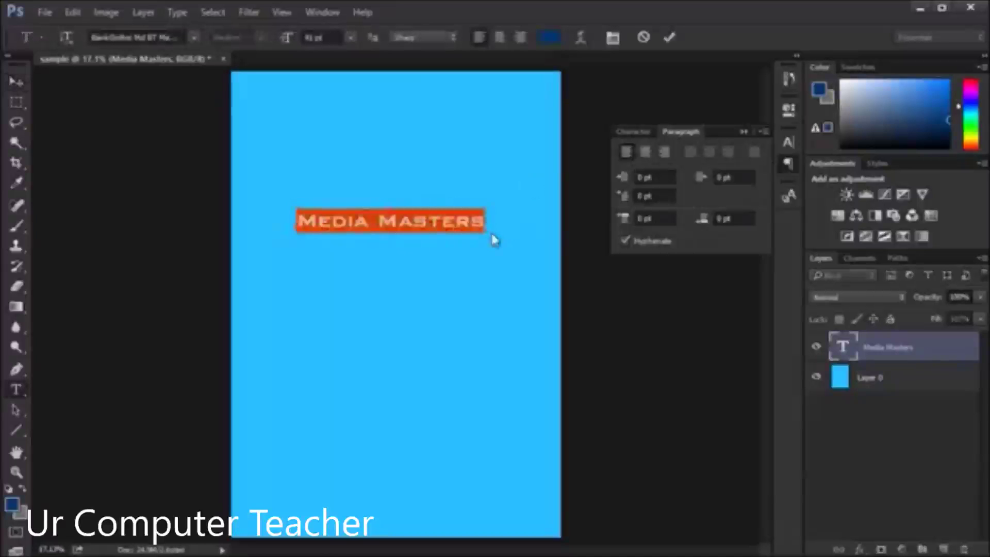
{"action": "type", "text": "Ra"}
{"action": "key", "text": "ctrl+a"}
{"action": "type", "text": "This is a random"}
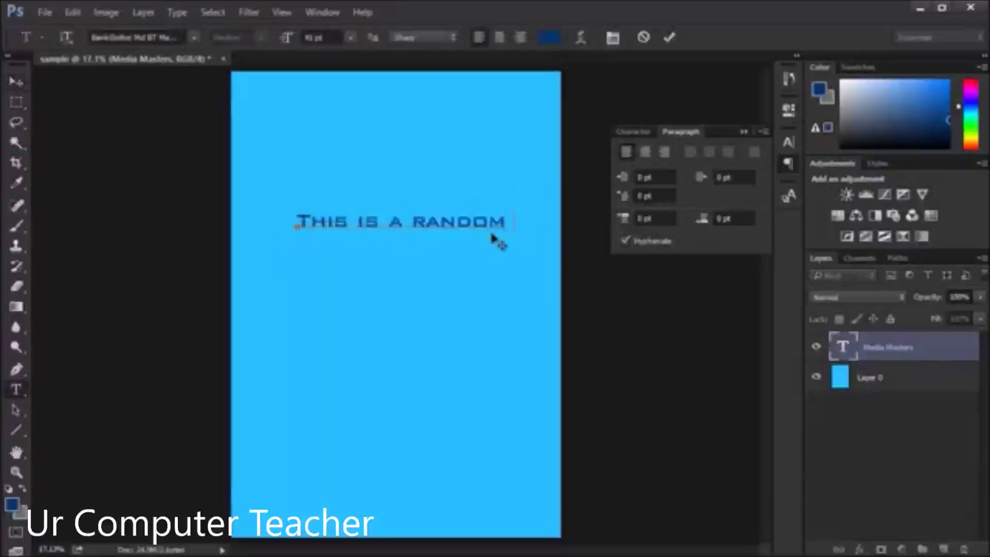
{"action": "type", "text": " text"}
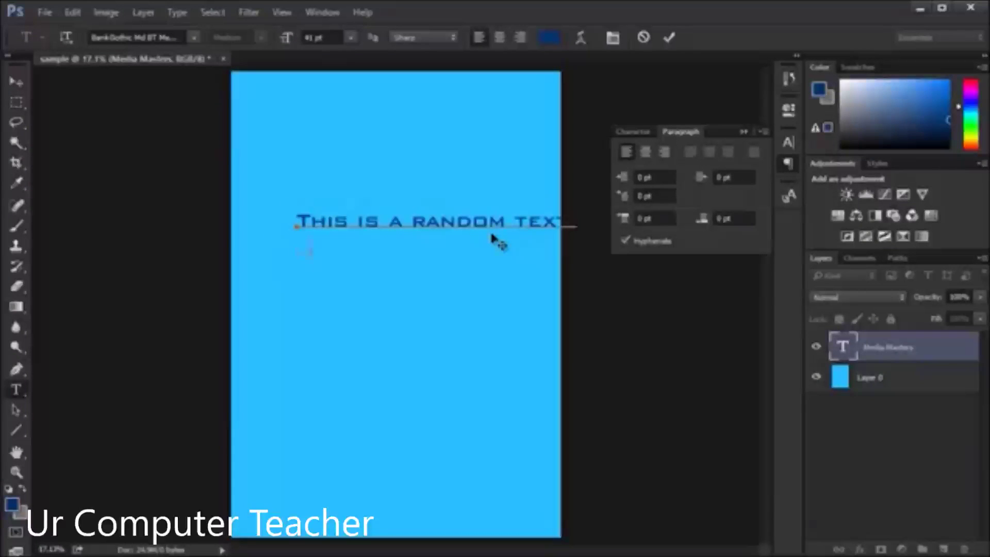
{"action": "key", "text": "Return"}
{"action": "type", "text": "and i can"}
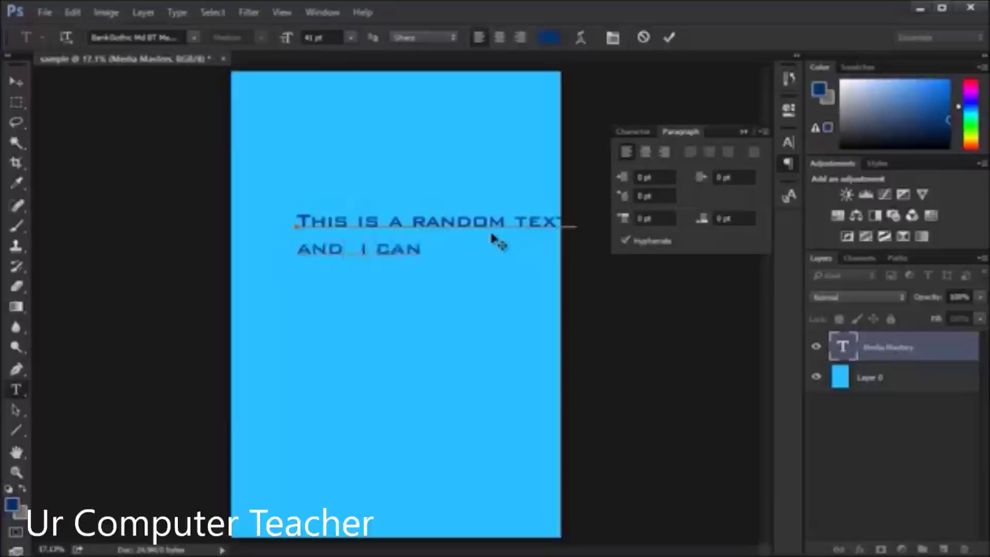
{"action": "type", "text": " write anyt"}
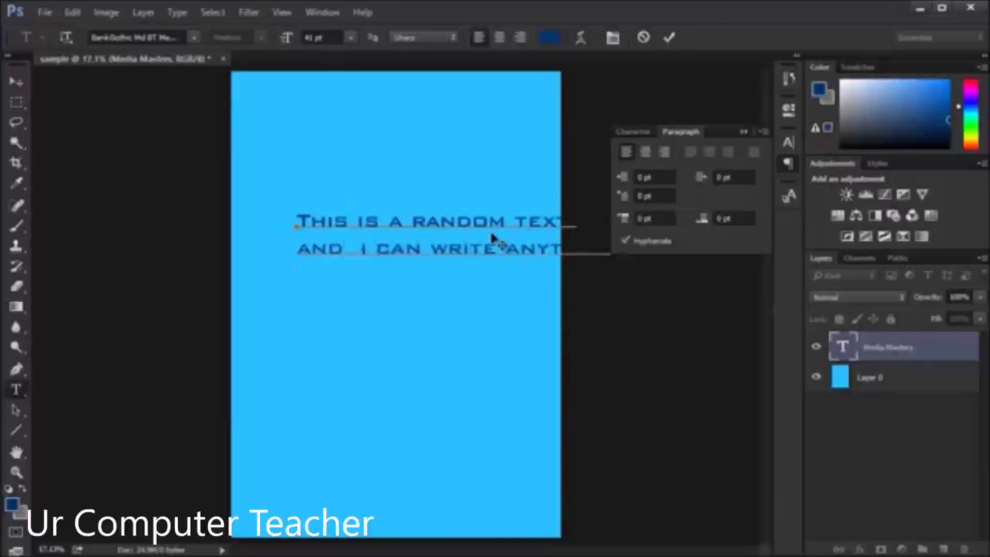
Continue the paragraph with the lines "what i want to type", "and no body can" and "stop me.".
{"action": "type", "text": "what"}
{"action": "type", "text": " i want to ty"}
{"action": "type", "text": "pe"}
{"action": "type", "text": "and"}
{"action": "type", "text": " no body can "}
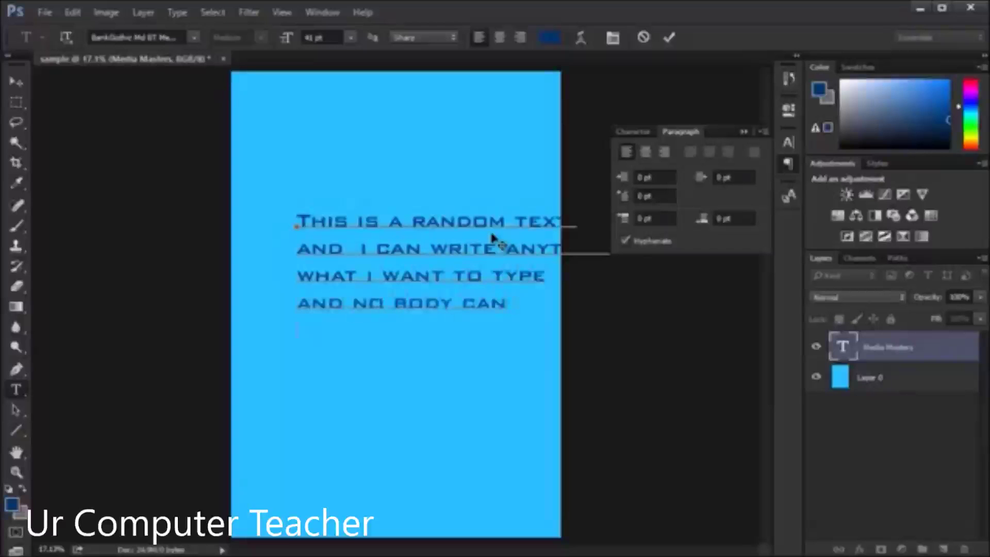
{"action": "type", "text": "stop meare you"}
Finish the paragraph with "are you tring to stop me." and "then go ahead and try something else." and commit the text.
{"action": "type", "text": "TR"}
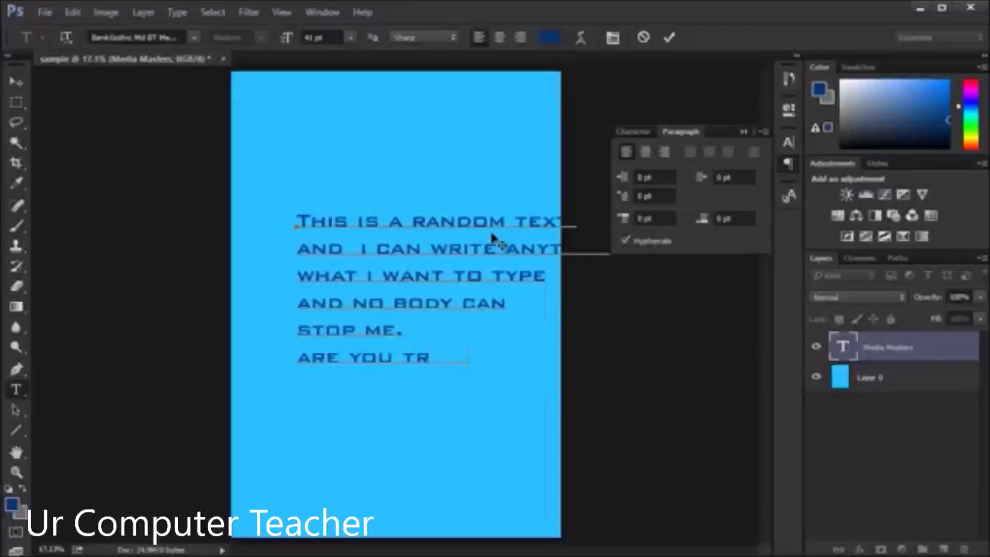
{"action": "type", "text": "ING TO STO"}
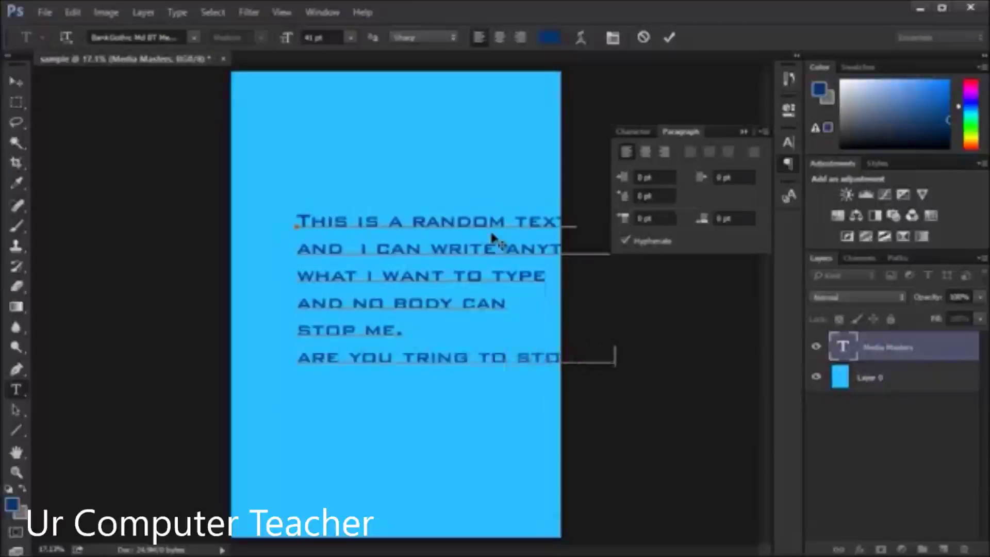
{"action": "type", "text": "THEN GO AHEAD AND T"}
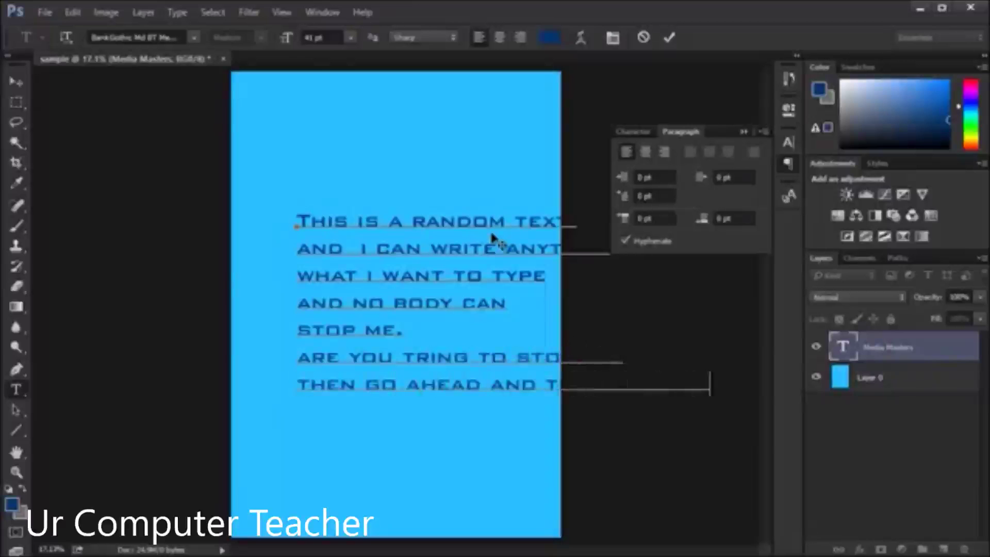
{"action": "type", "text": "RY TO STOP ME now."}
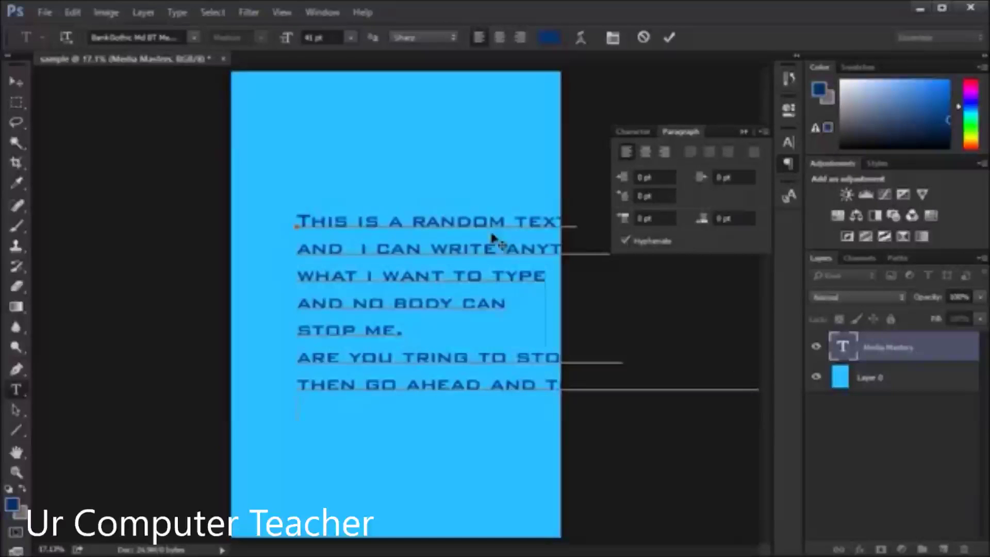
{"action": "key", "text": "ctrl+a"}
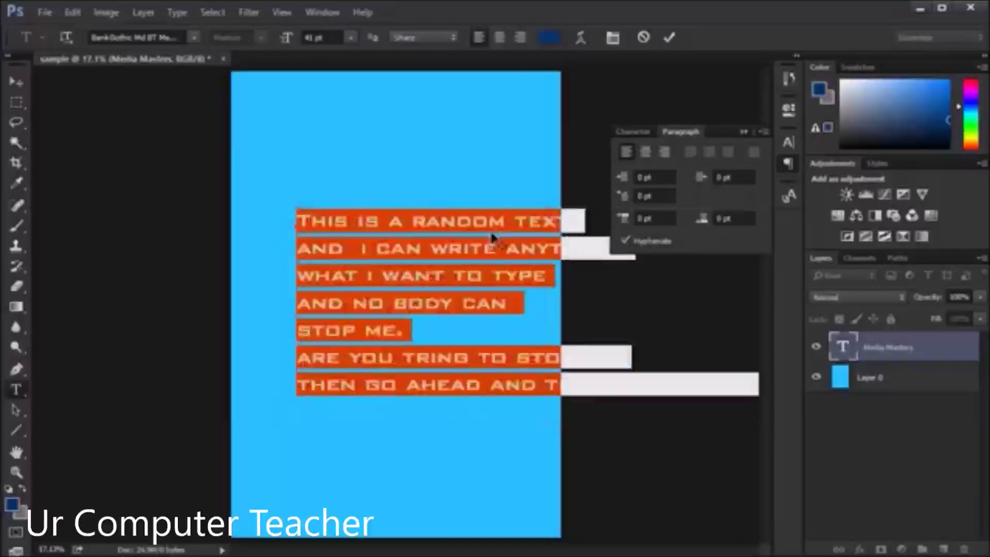
{"action": "left_click", "coordinate": [670, 37]}
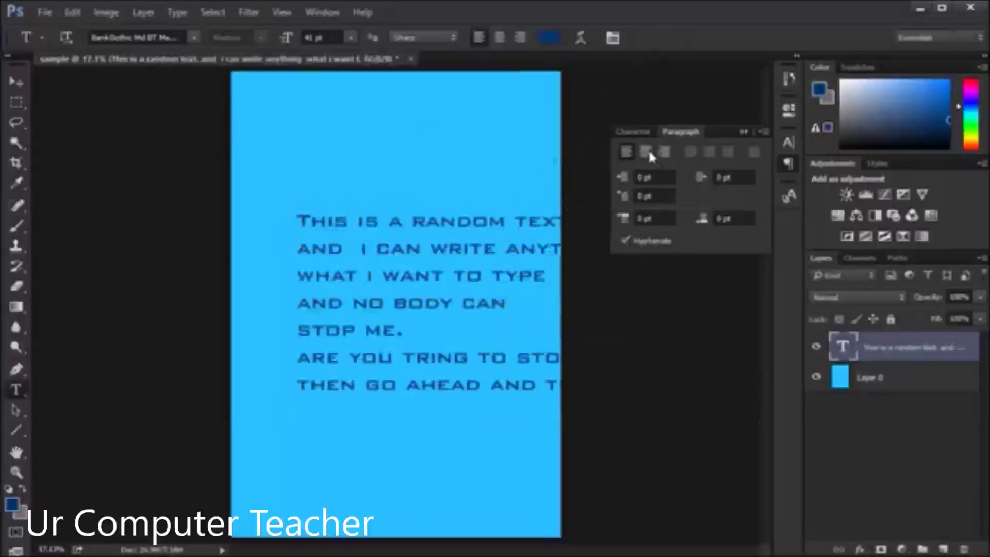
Try centre and right alignment on the paragraph, moving it further onto the page, and return it to left alignment.
{"action": "left_click", "coordinate": [647, 151]}
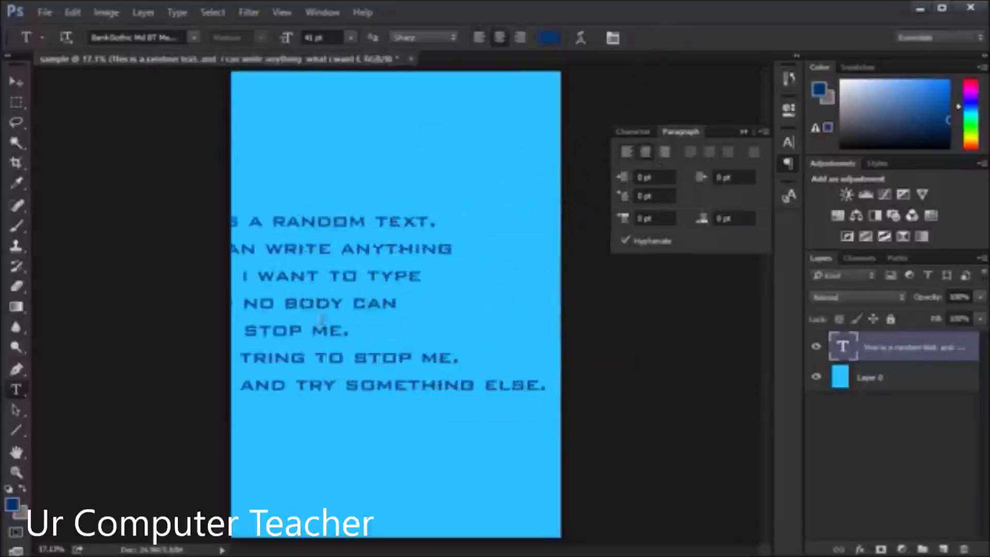
{"action": "key", "text": "v"}
{"action": "left_click_drag", "start_coordinate": [358, 274], "coordinate": [441, 261]}
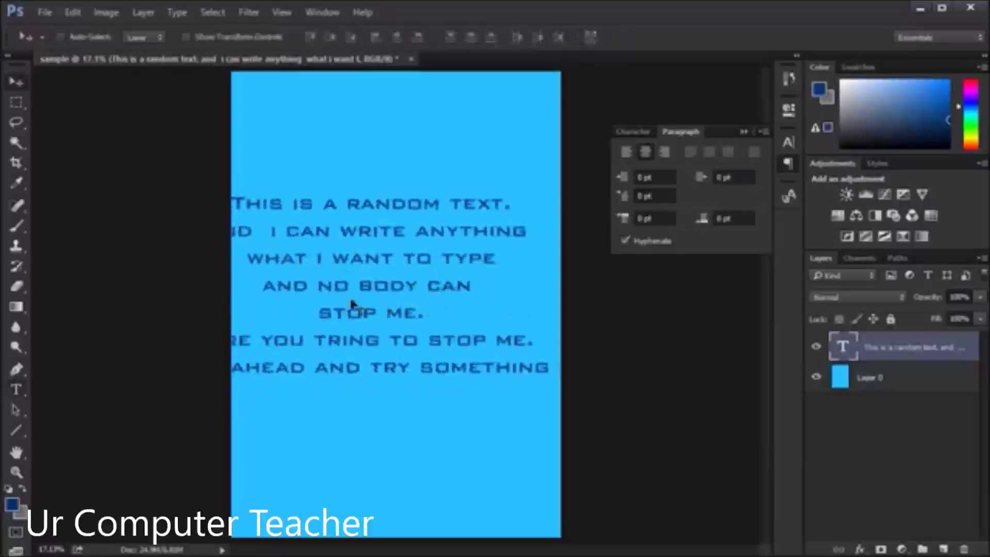
{"action": "left_click", "coordinate": [664, 152]}
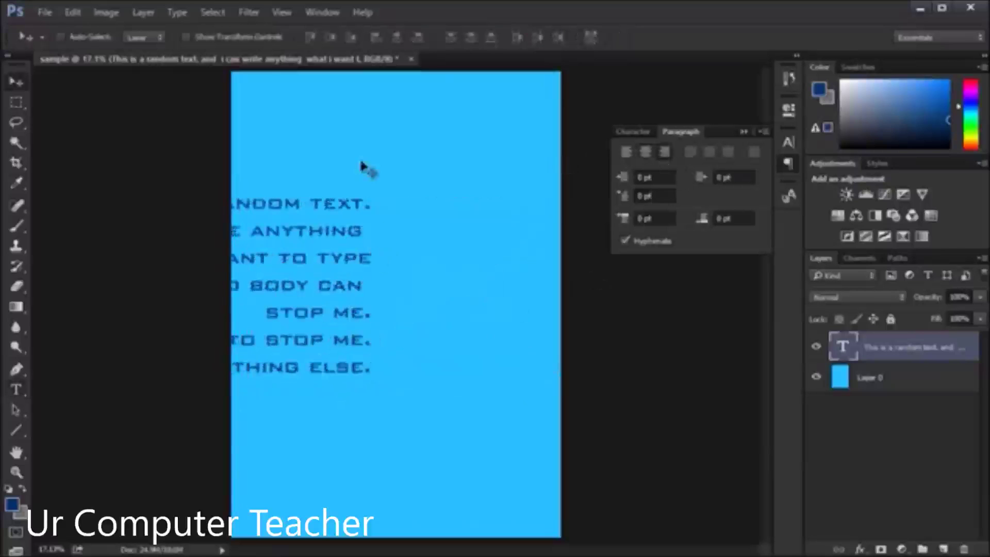
{"action": "left_click", "coordinate": [625, 151]}
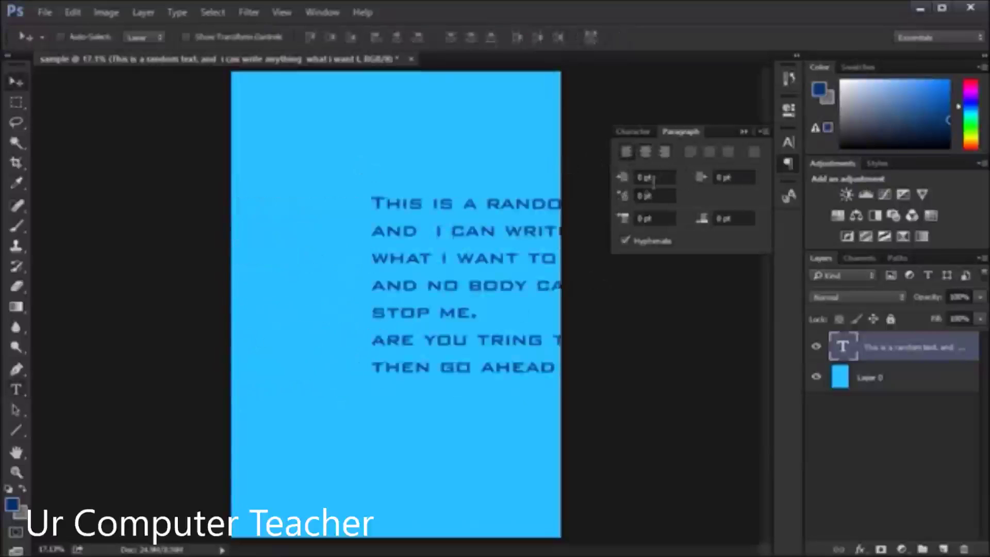
Try changing the paragraph's left indent, reset it to 0 pt and collapse the Paragraph settings.
{"action": "left_click", "coordinate": [623, 177]}
{"action": "left_click_drag", "start_coordinate": [623, 182], "coordinate": [382, 210]}
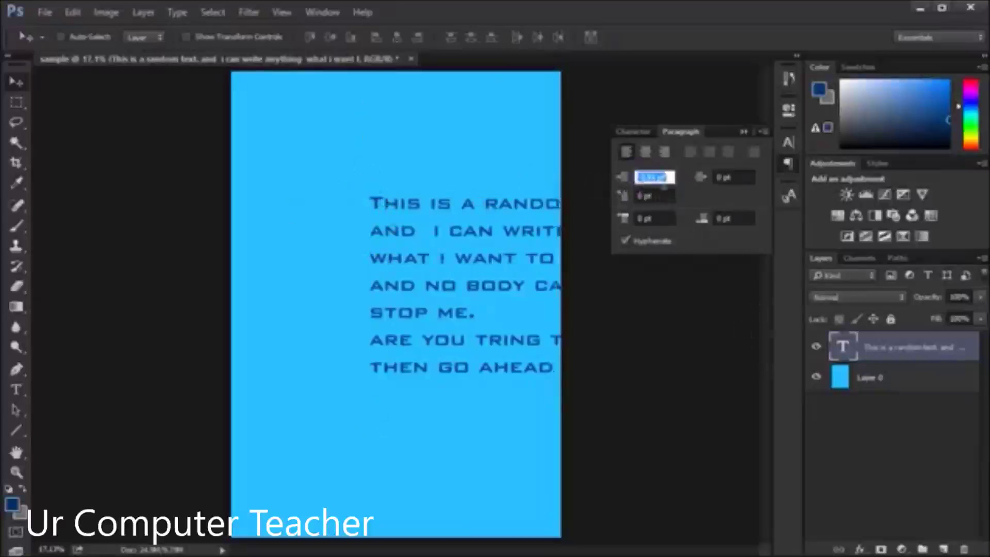
{"action": "type", "text": "0"}
{"action": "key", "text": "Return"}
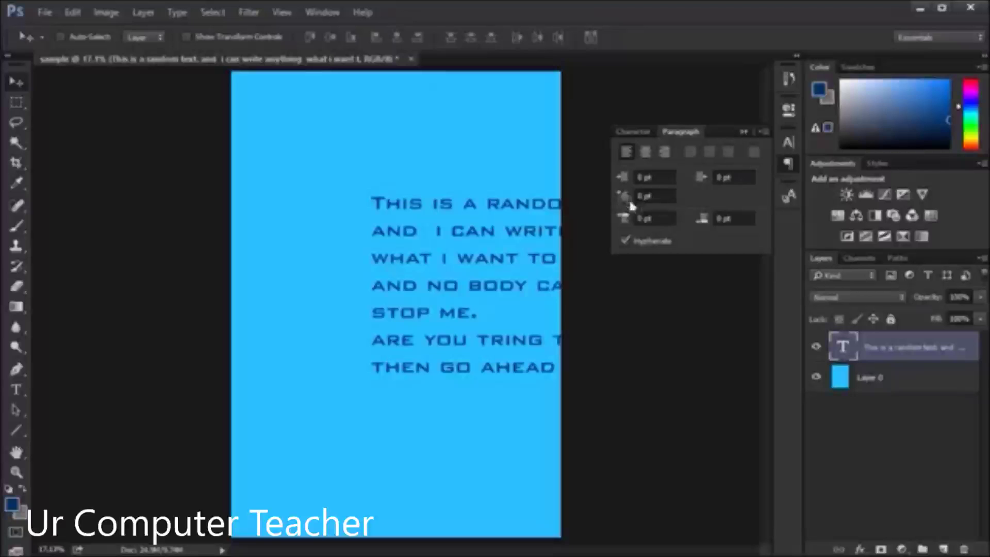
{"action": "left_click", "coordinate": [788, 164]}
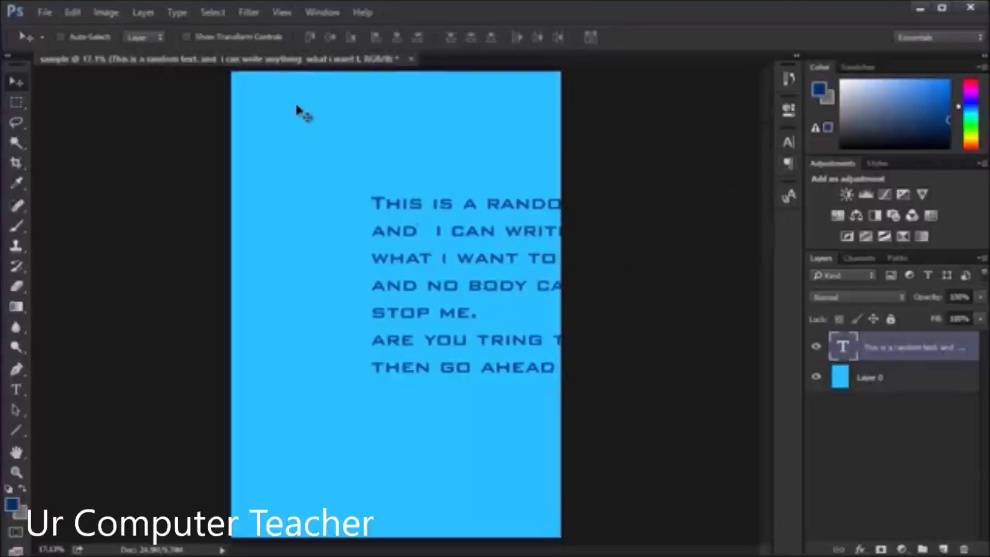
Replace the whole paragraph with the heading "Media MAsters" and commit it.
{"action": "double_click", "coordinate": [398, 192]}
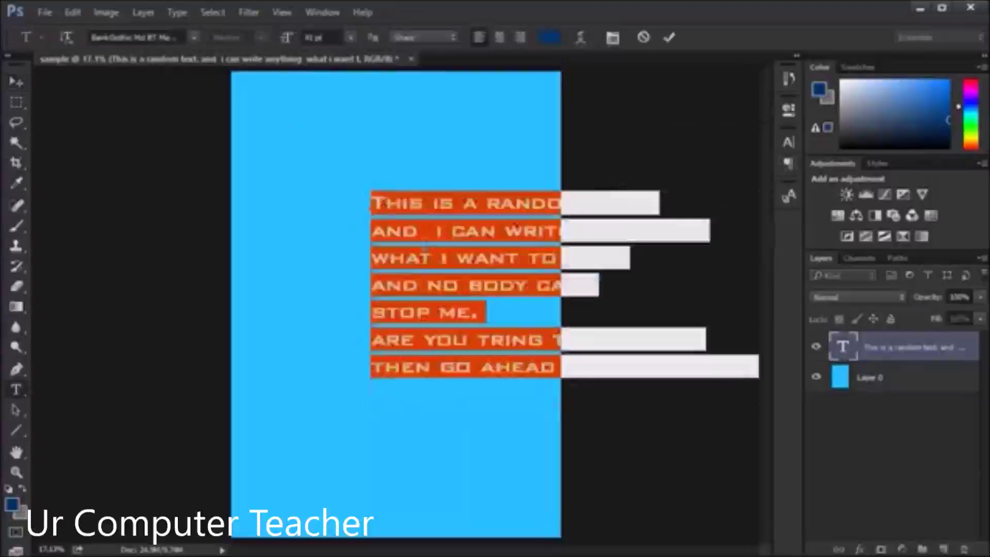
{"action": "type", "text": "Media Mast"}
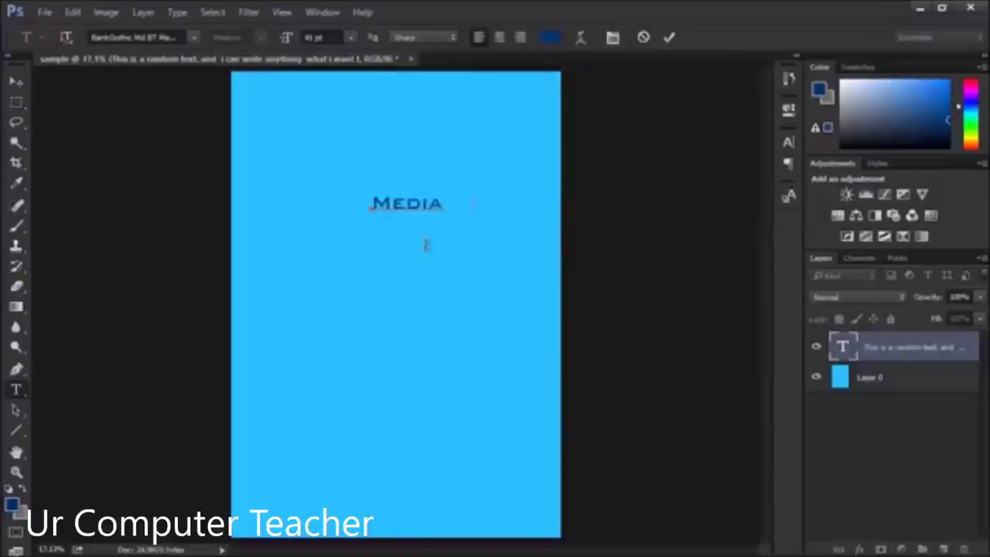
{"action": "type", "text": "ers"}
{"action": "key", "text": "ctrl+Return"}
Move the heading up and to the left so it sits near the centre of the page's upper part.
{"action": "key", "text": "v"}
{"action": "left_click_drag", "start_coordinate": [453, 205], "coordinate": [395, 184]}
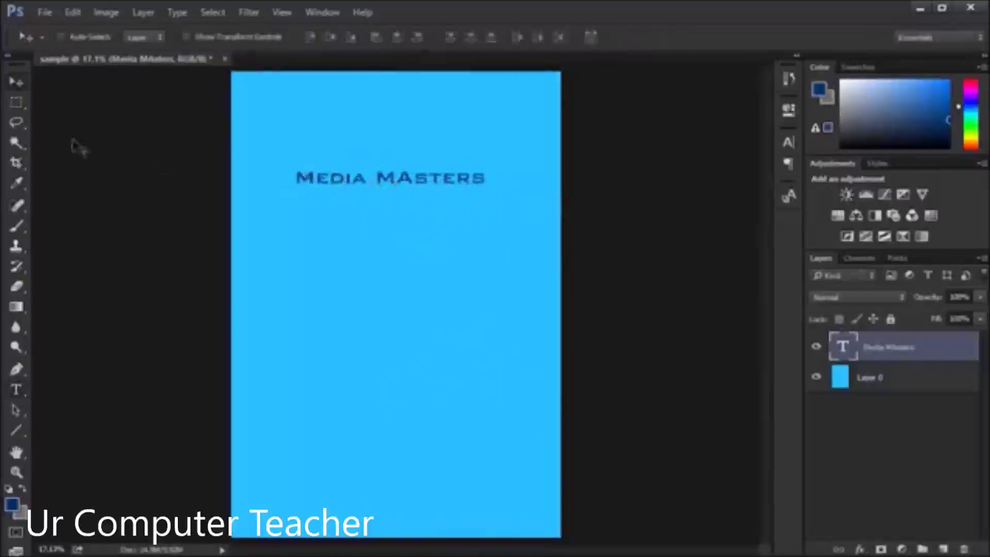
{"action": "key", "text": "t"}
{"action": "key", "text": "v"}
{"action": "left_click_drag", "start_coordinate": [346, 186], "coordinate": [363, 196]}
Show the Character settings and set the heading's font to Brush Script Std Medium.
{"action": "left_click", "coordinate": [790, 142]}
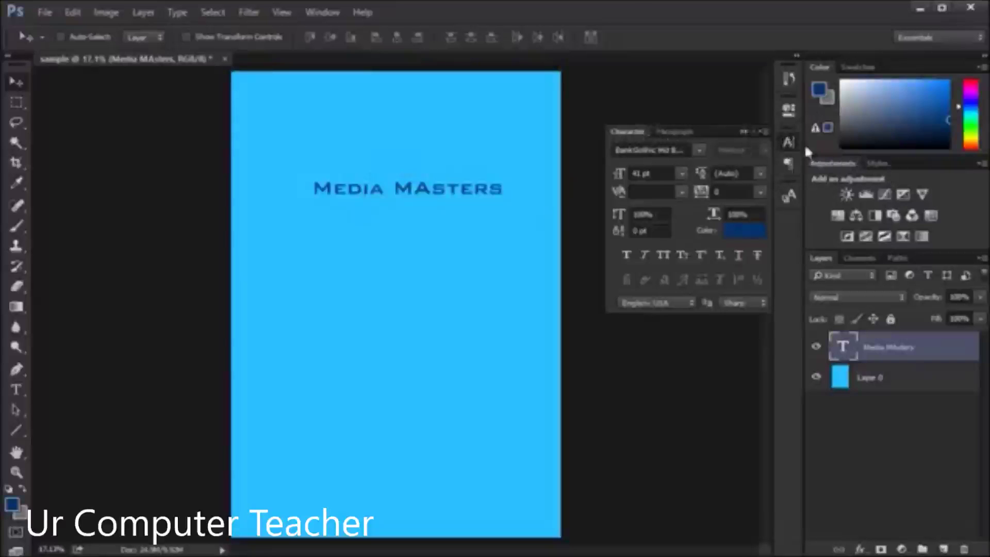
{"action": "left_click", "coordinate": [700, 150]}
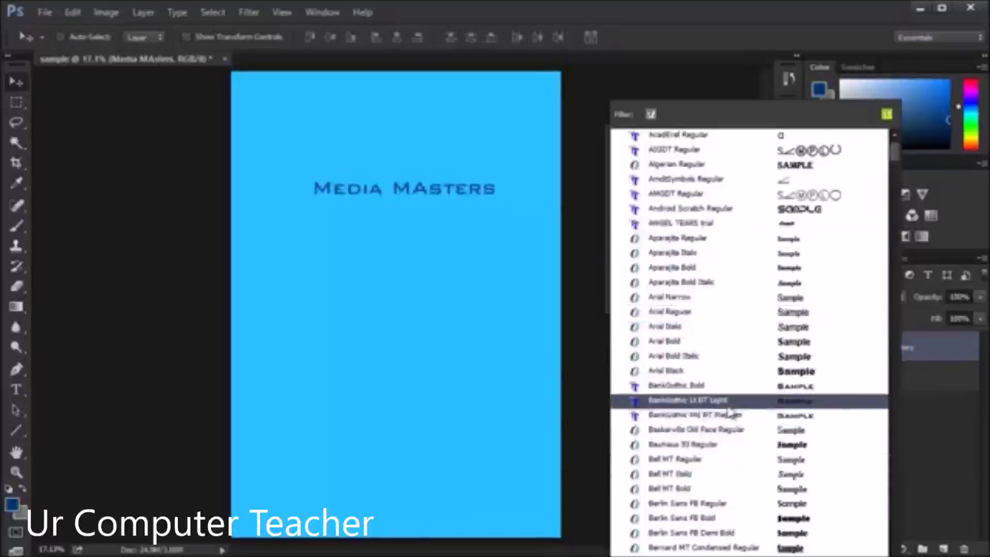
{"action": "scroll", "coordinate": [728, 410], "scroll_direction": "down", "scroll_amount": 6}
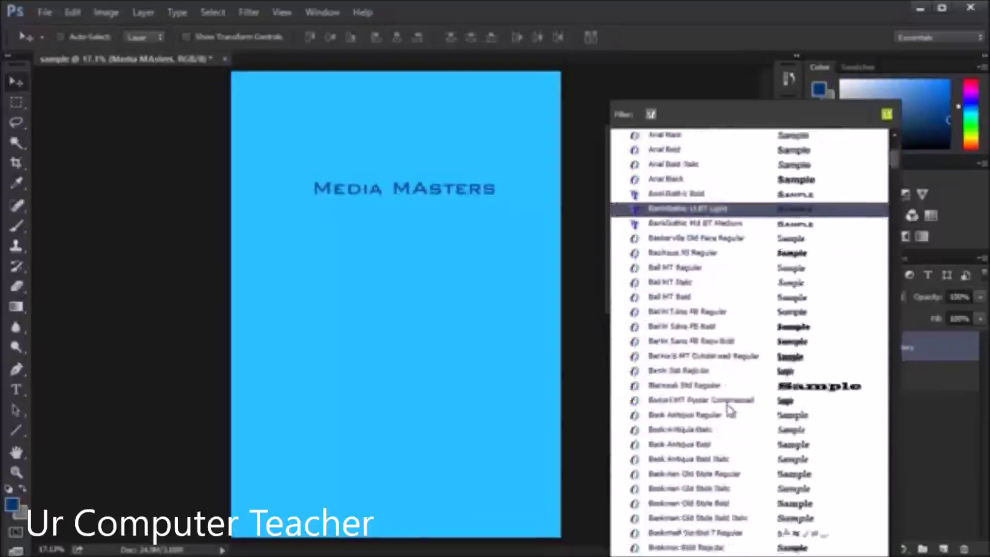
{"action": "scroll", "coordinate": [729, 410], "scroll_direction": "down", "scroll_amount": 2}
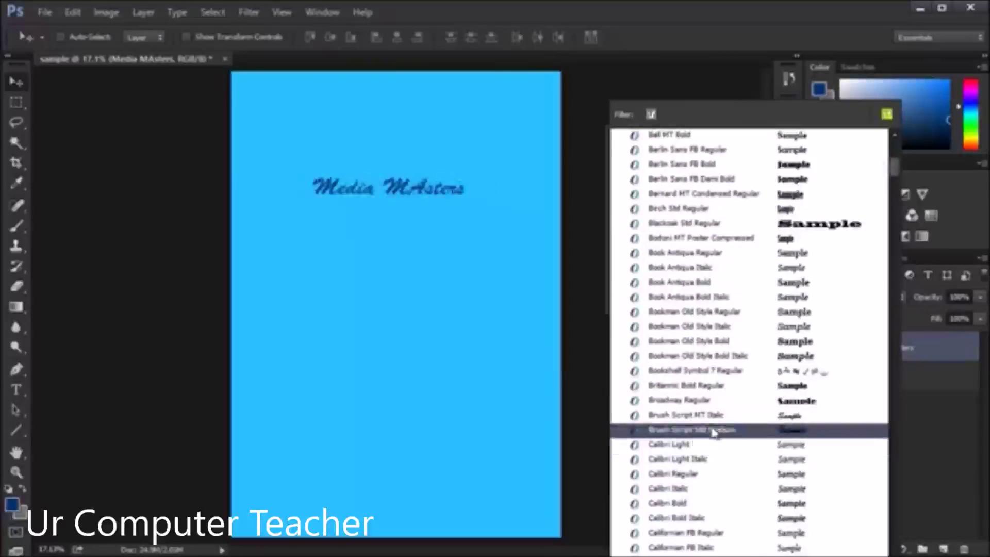
{"action": "left_click", "coordinate": [714, 432]}
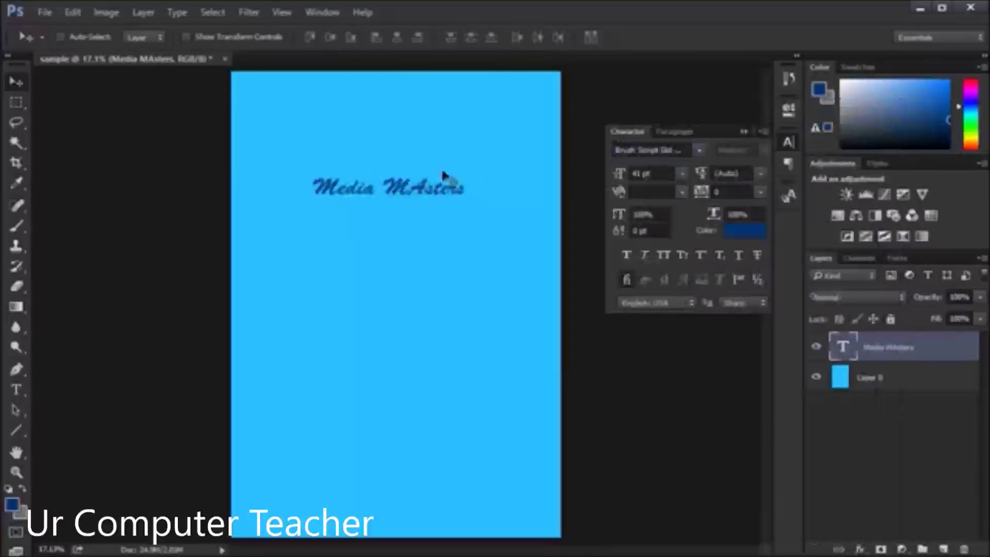
Correct the capital A in the heading so it reads "Media Masters", and commit the edit.
{"action": "left_click", "coordinate": [16, 390]}
{"action": "left_click", "coordinate": [478, 197]}
{"action": "key", "text": "Left"}
{"action": "key", "text": "Left"}
{"action": "key", "text": "Left"}
{"action": "key", "text": "Left"}
{"action": "key", "text": "Left"}
{"action": "key", "text": "shift+Left"}
{"action": "type", "text": "a"}
{"action": "key", "text": "ctrl+Return"}
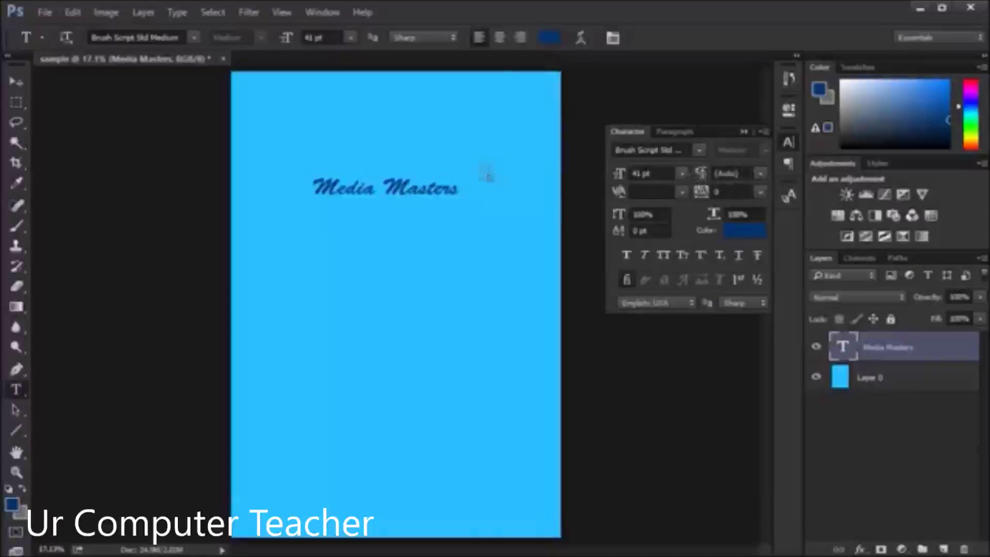
Add the lines "Youtube Video" and "Tutorial purpose" below the Media Masters heading and commit the text.
{"action": "left_click", "coordinate": [486, 199]}
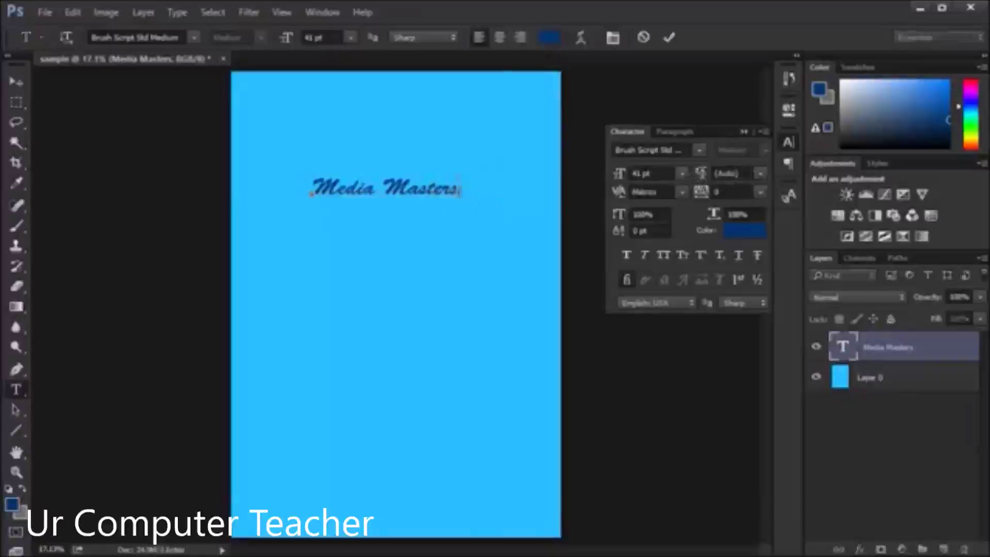
{"action": "type", "text": "Masters"}
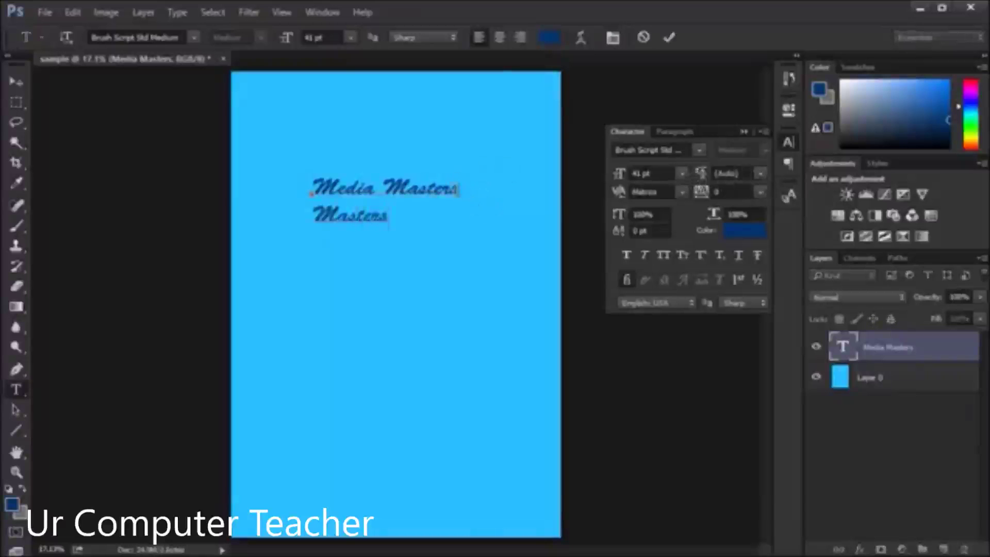
{"action": "key", "text": "shift+Home"}
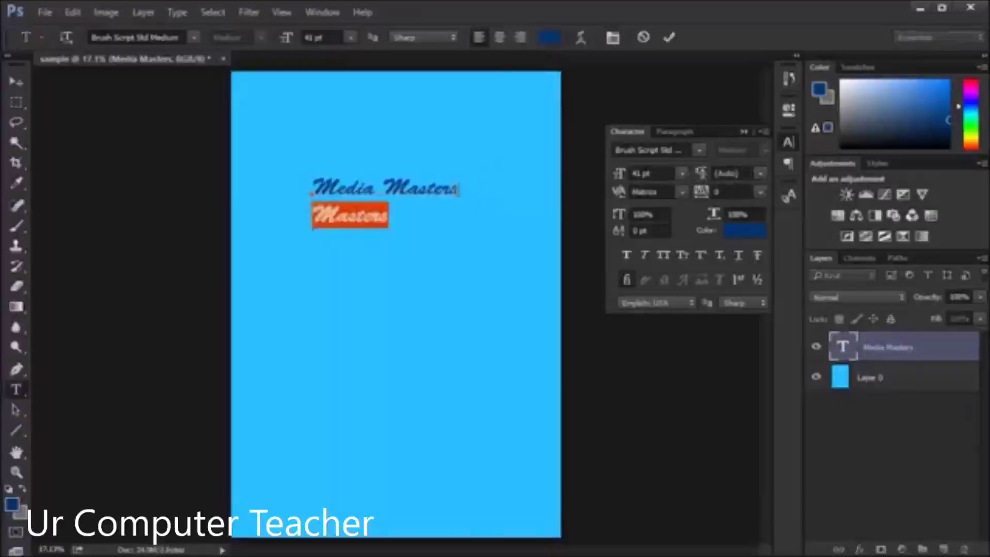
{"action": "type", "text": "Youtube Video channel"}
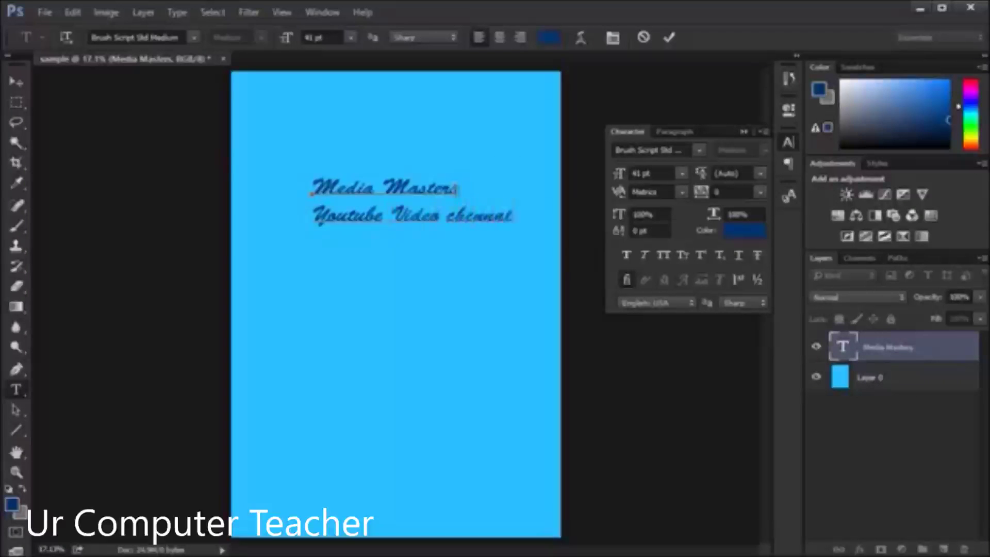
{"action": "key", "text": "BackSpace"}
{"action": "key", "text": "BackSpace"}
{"action": "key", "text": "BackSpace"}
{"action": "key", "text": "BackSpace"}
{"action": "key", "text": "BackSpace"}
{"action": "key", "text": "BackSpace"}
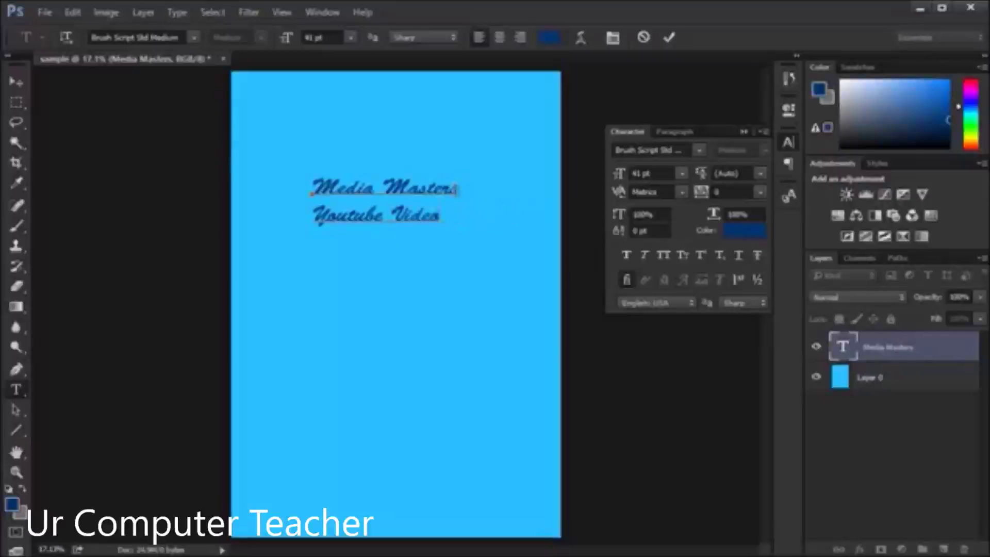
{"action": "type", "text": "torial purpose"}
{"action": "key", "text": "ctrl+Return"}
Try very wide leading and a 0.01 pt leading on the three text lines, and reset the leading to Auto.
{"action": "left_click_drag", "start_coordinate": [709, 178], "coordinate": [763, 179]}
{"action": "left_click_drag", "start_coordinate": [702, 178], "coordinate": [799, 183]}
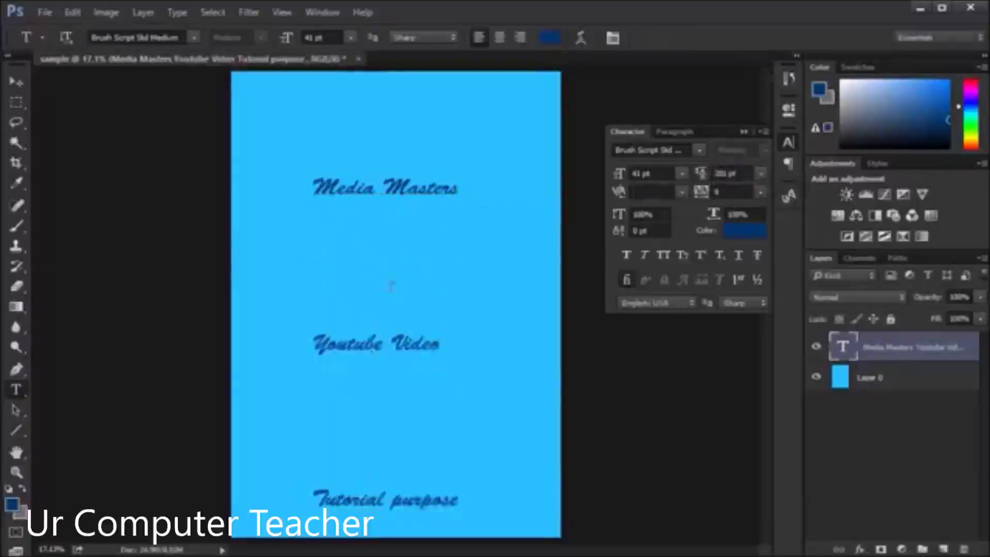
{"action": "left_click_drag", "start_coordinate": [703, 176], "coordinate": [605, 174]}
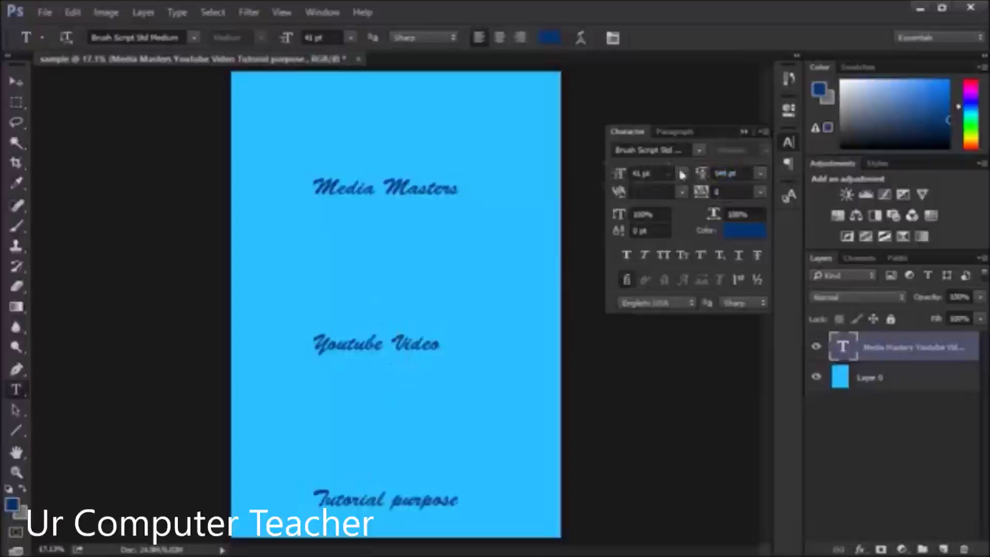
{"action": "left_click_drag", "start_coordinate": [707, 177], "coordinate": [453, 166]}
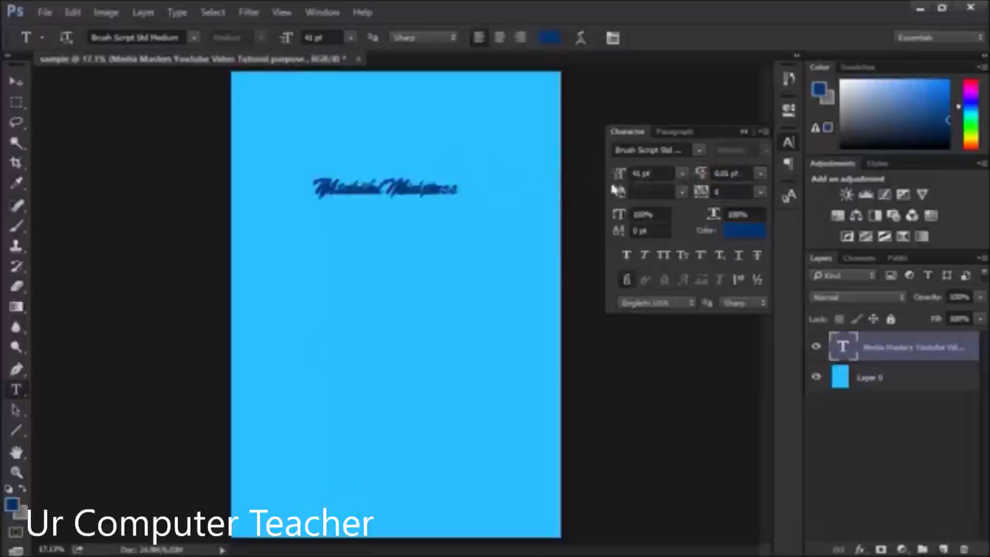
{"action": "left_click_drag", "start_coordinate": [703, 177], "coordinate": [764, 183]}
{"action": "left_click", "coordinate": [761, 174]}
{"action": "left_click", "coordinate": [735, 194]}
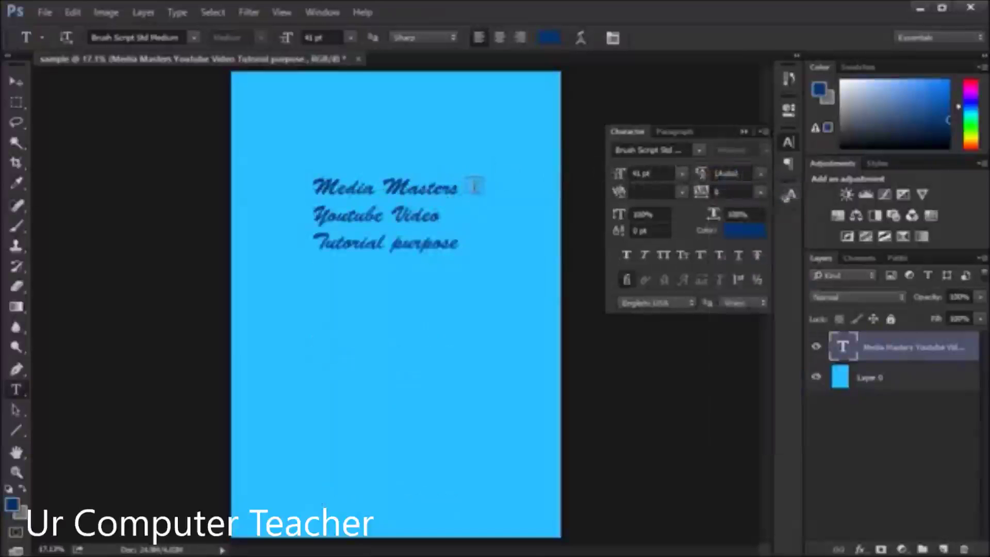
Try wide tracking on the three text lines, and reset the tracking to 0.
{"action": "left_click", "coordinate": [622, 196]}
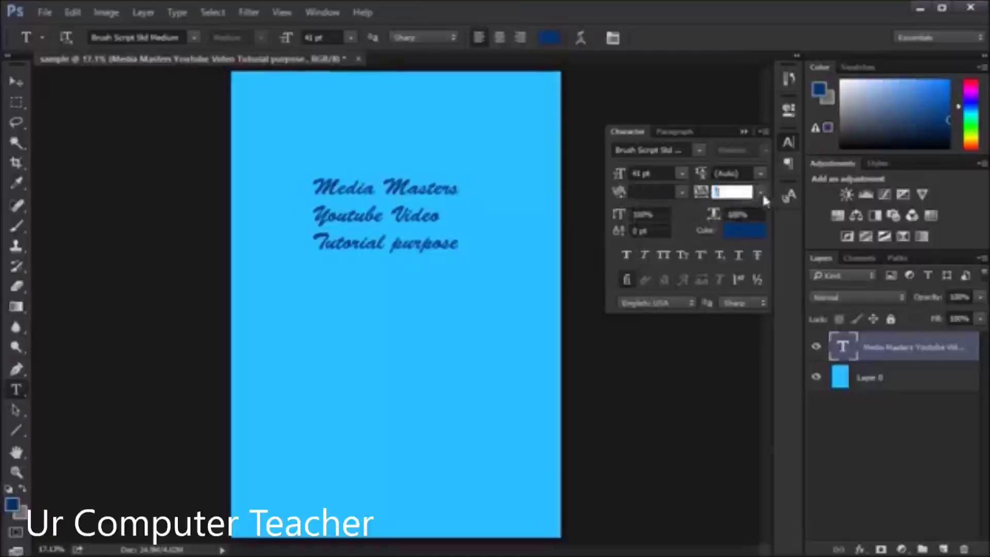
{"action": "left_click_drag", "start_coordinate": [707, 196], "coordinate": [744, 198]}
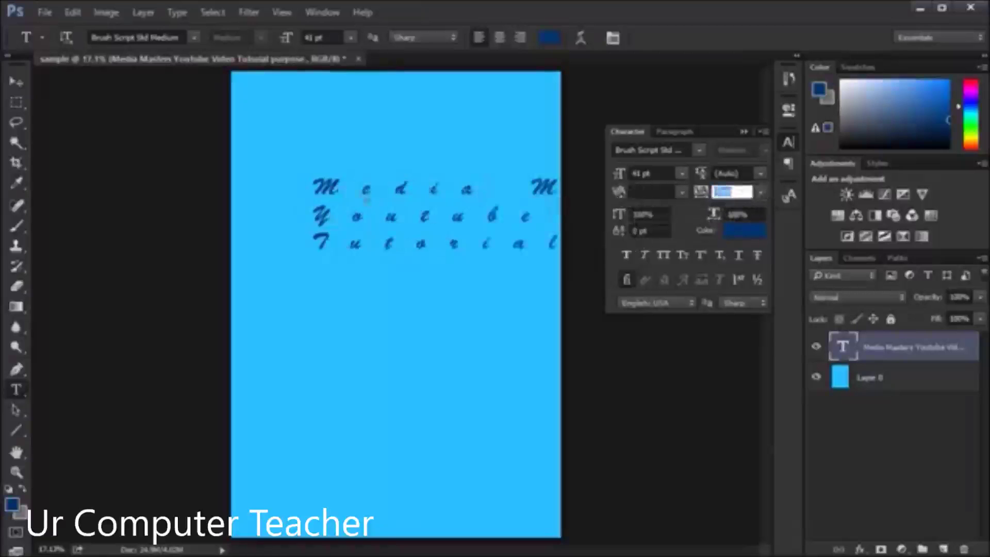
{"action": "left_click_drag", "start_coordinate": [699, 203], "coordinate": [681, 200]}
{"action": "left_click", "coordinate": [761, 192]}
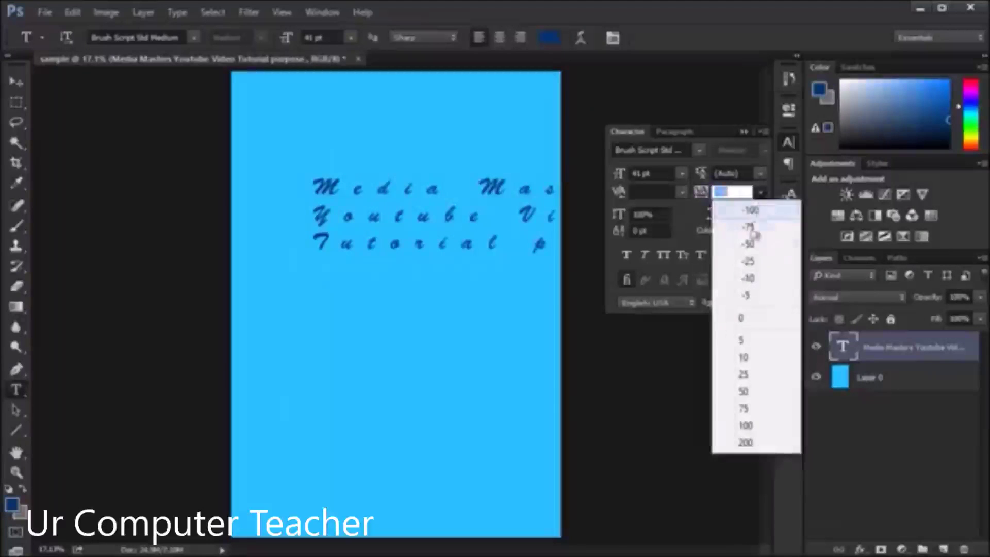
{"action": "left_click", "coordinate": [751, 317]}
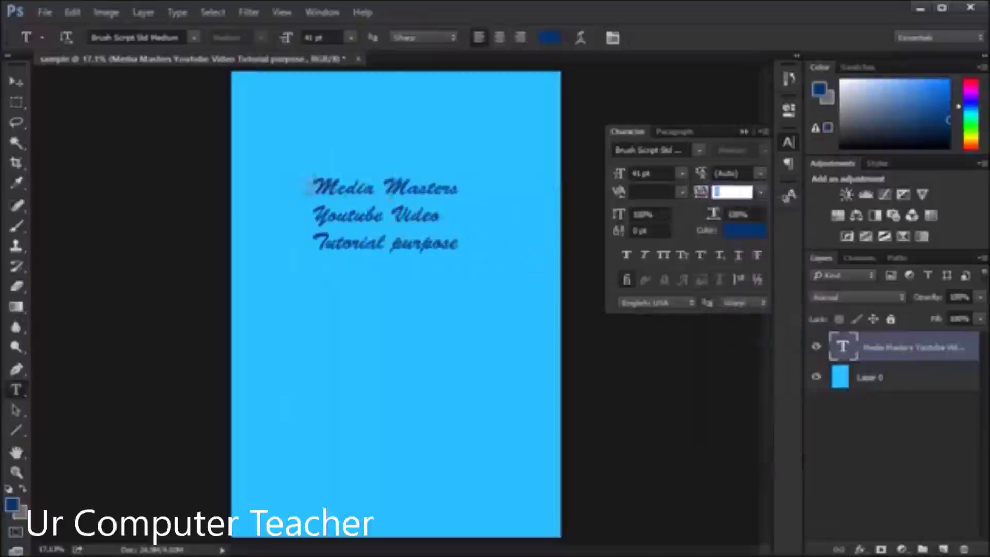
Stretch the three text lines vertically by trying vertical scales of 140% and 200%.
{"action": "left_click", "coordinate": [644, 215]}
{"action": "type", "text": "140"}
{"action": "key", "text": "Return"}
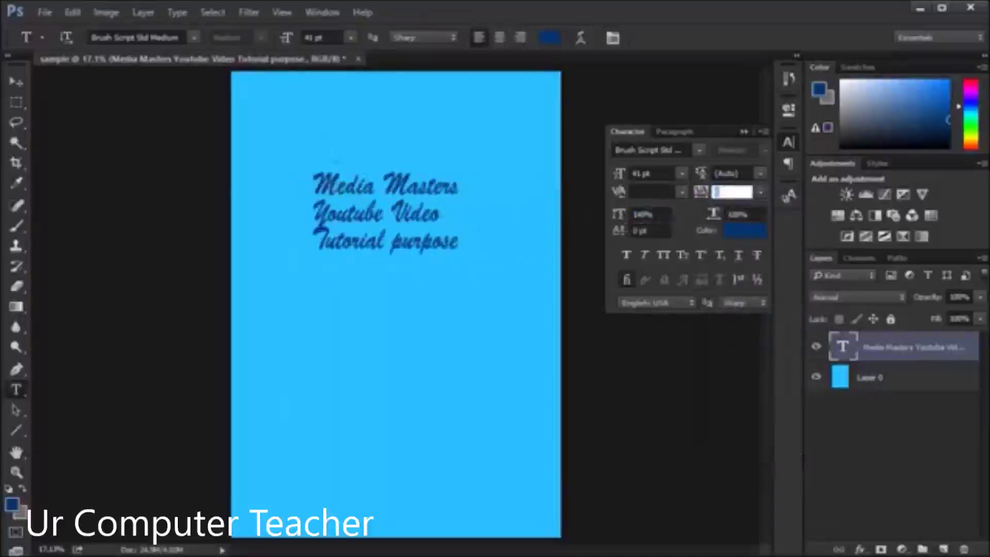
{"action": "left_click", "coordinate": [666, 214]}
{"action": "type", "text": "200"}
{"action": "key", "text": "Return"}
Adjust the vertical scale slightly, try 60 pt leading on the stretched lines, and return the leading to Auto.
{"action": "left_click_drag", "start_coordinate": [620, 218], "coordinate": [631, 216]}
{"action": "left_click_drag", "start_coordinate": [703, 173], "coordinate": [757, 174]}
{"action": "type", "text": "60"}
{"action": "key", "text": "Tab"}
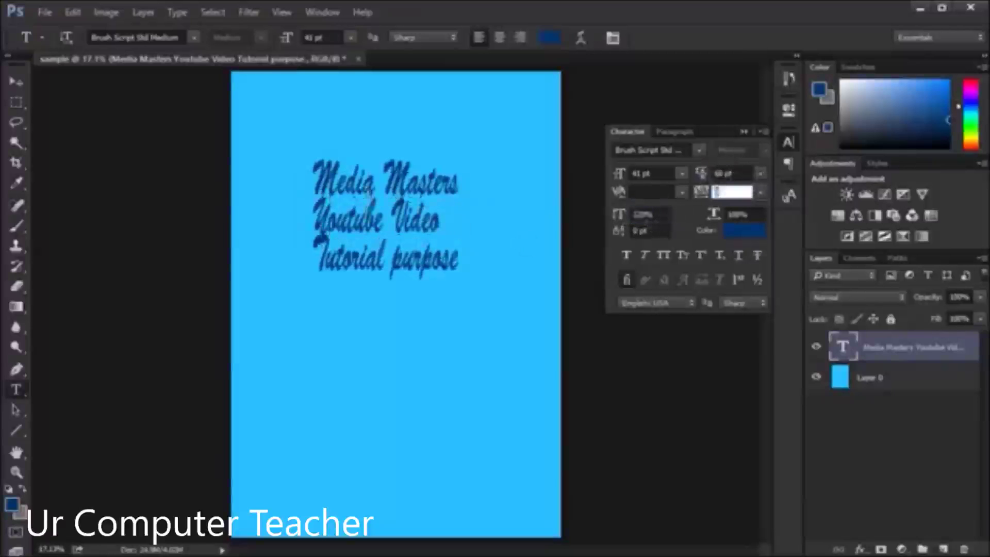
{"action": "left_click", "coordinate": [762, 174]}
{"action": "left_click", "coordinate": [735, 187]}
Stretch the letters vertically until the lines overlap, and reset the vertical scale to 100%.
{"action": "left_click_drag", "start_coordinate": [620, 221], "coordinate": [708, 217]}
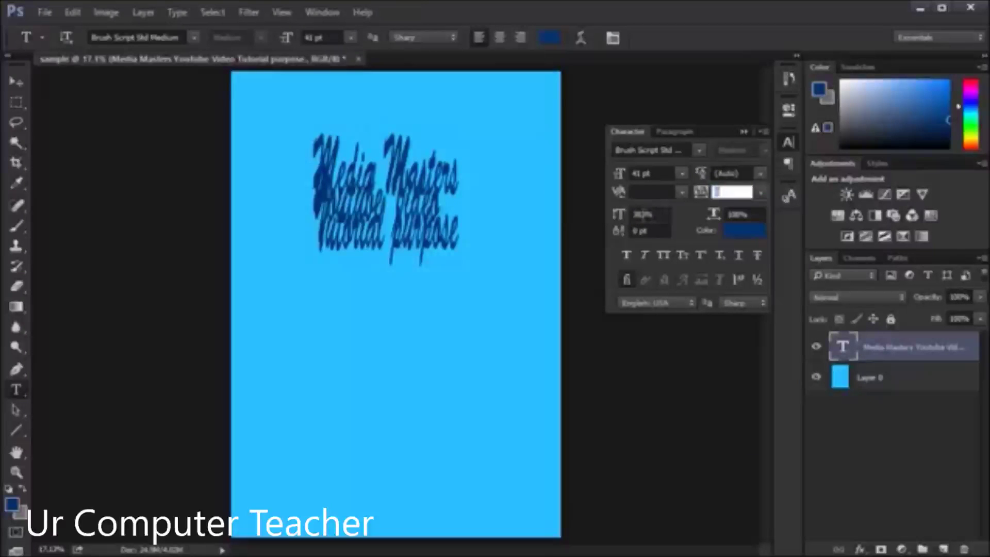
{"action": "left_click", "coordinate": [643, 215]}
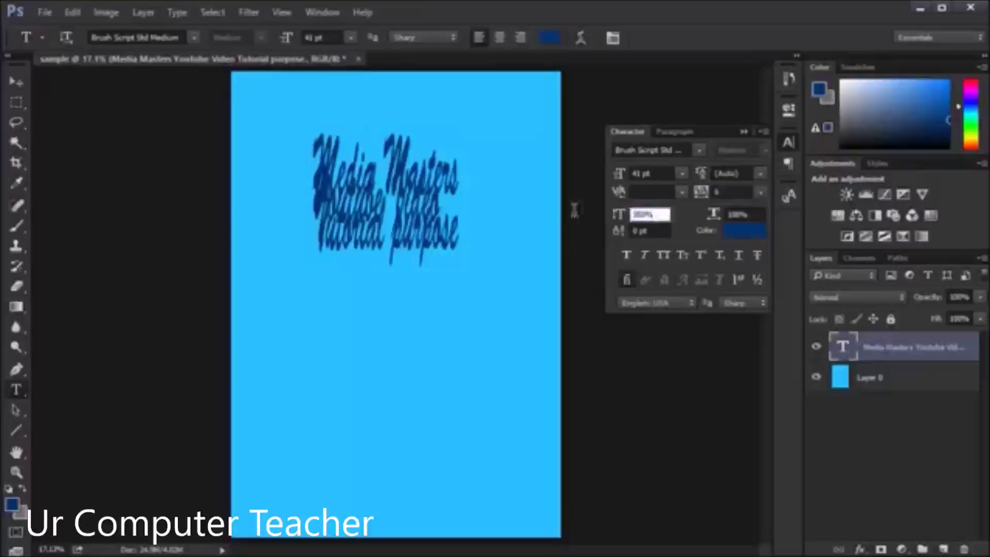
{"action": "type", "text": "100"}
{"action": "key", "text": "Return"}
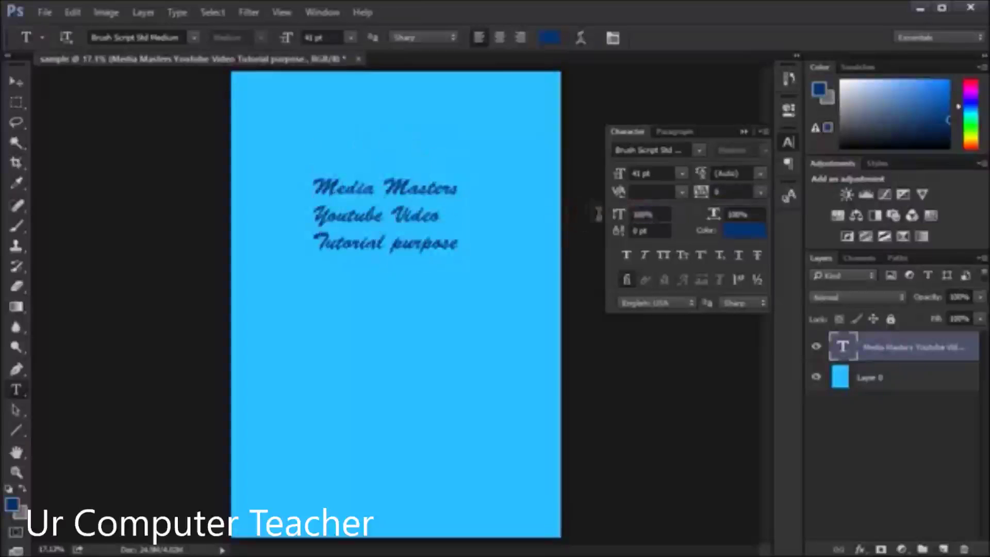
Try a horizontal scale of 200% on the three lines, and reset it to 100%.
{"action": "left_click", "coordinate": [722, 218]}
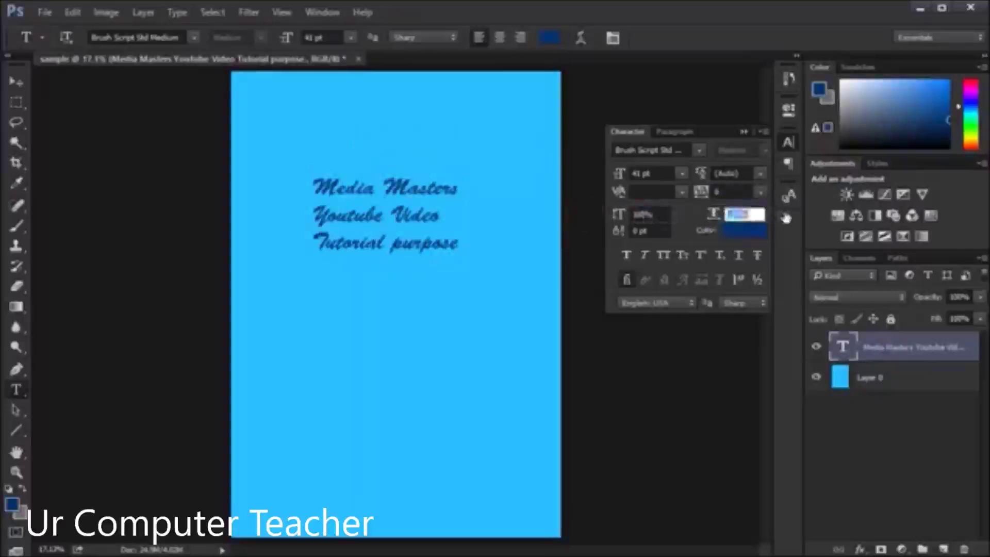
{"action": "type", "text": "200"}
{"action": "key", "text": "Return"}
{"action": "left_click_drag", "start_coordinate": [754, 215], "coordinate": [691, 217]}
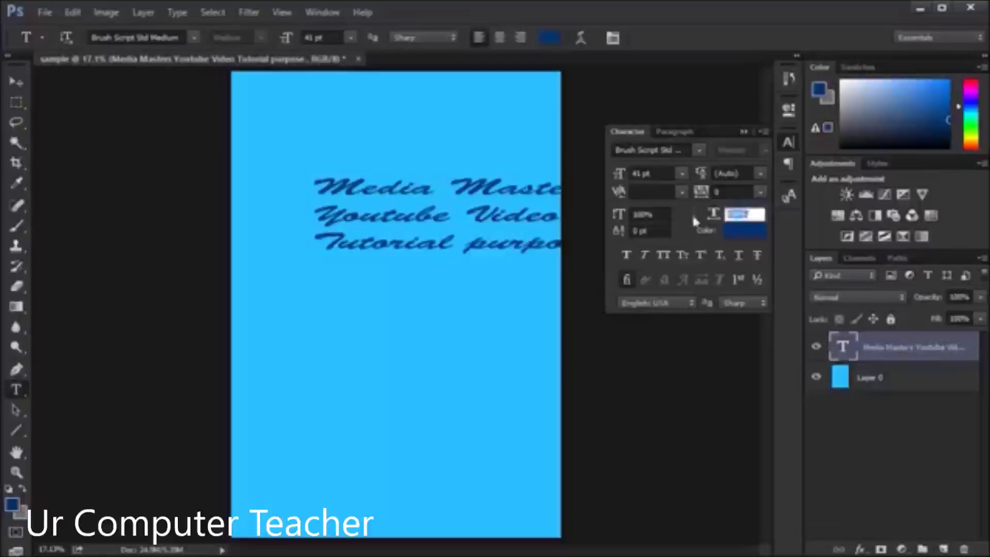
{"action": "type", "text": "100"}
{"action": "key", "text": "Return"}
Replace the three text lines with "I am in 3rd Yaer" and commit the text.
{"action": "left_click", "coordinate": [650, 231]}
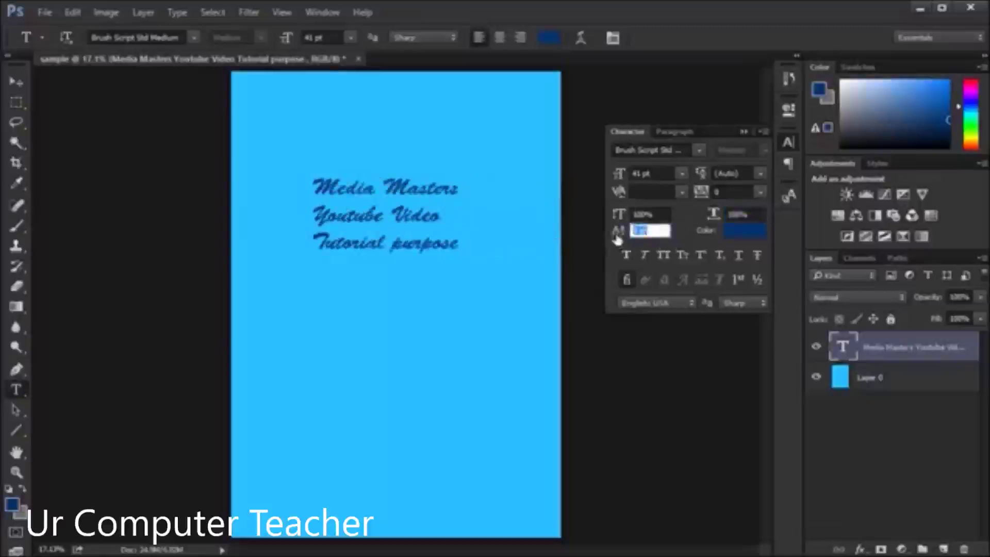
{"action": "left_click", "coordinate": [445, 192]}
{"action": "key", "text": "ctrl+a"}
{"action": "type", "text": "I am in 3"}
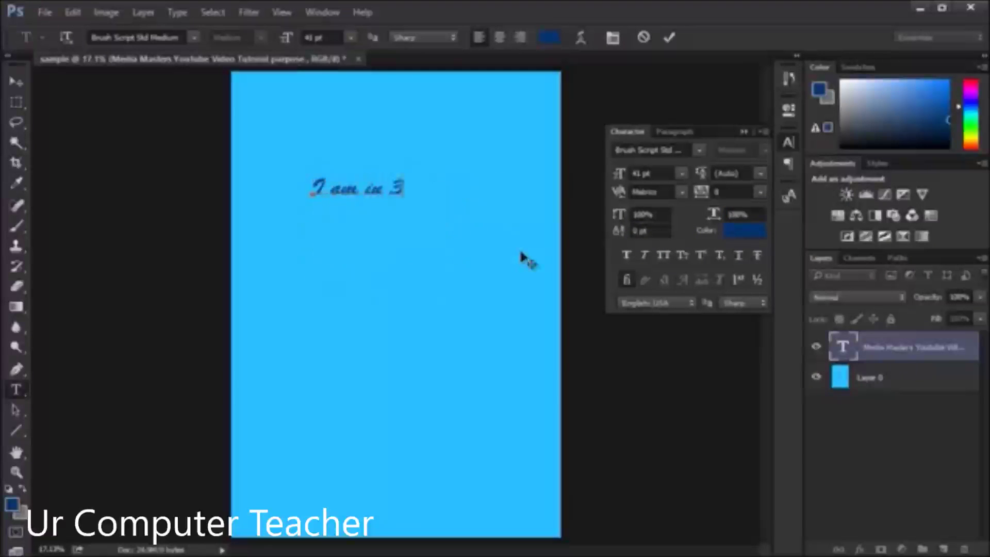
{"action": "type", "text": "rd Year"}
{"action": "left_click", "coordinate": [520, 250]}
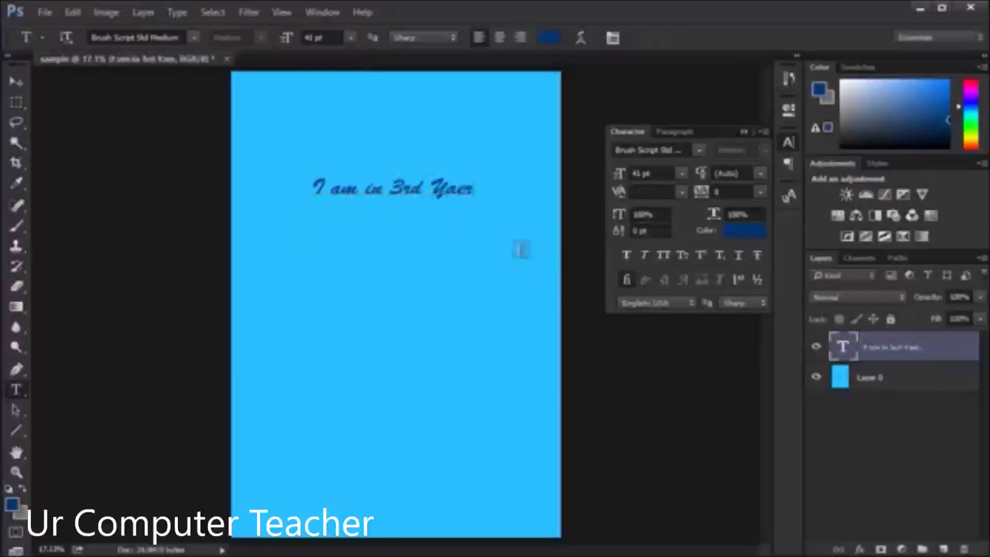
Format the letters "rd" in "3rd" as superscript and commit the edit.
{"action": "left_click", "coordinate": [403, 188]}
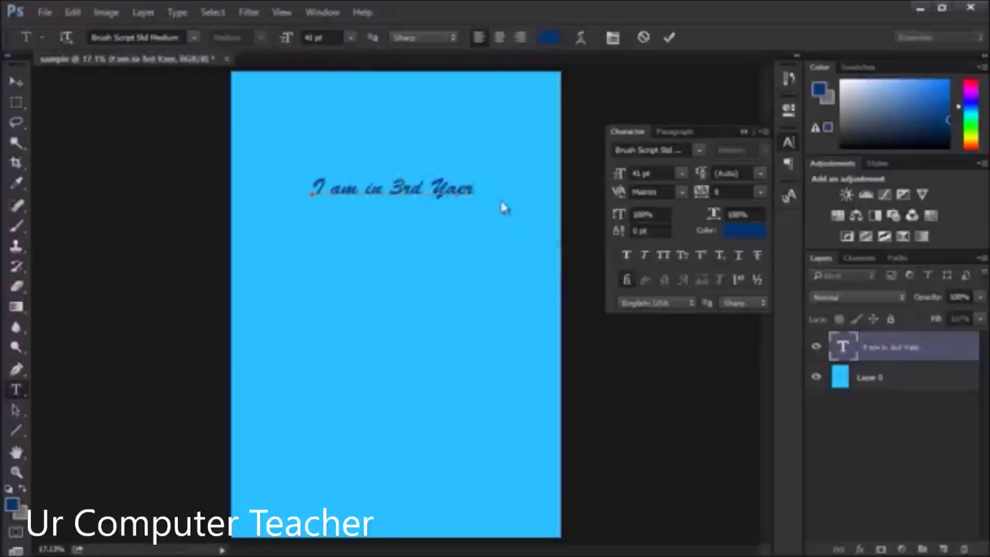
{"action": "key", "text": "shift+Right"}
{"action": "key", "text": "shift+Right"}
{"action": "left_click", "coordinate": [683, 256]}
{"action": "left_click", "coordinate": [696, 257]}
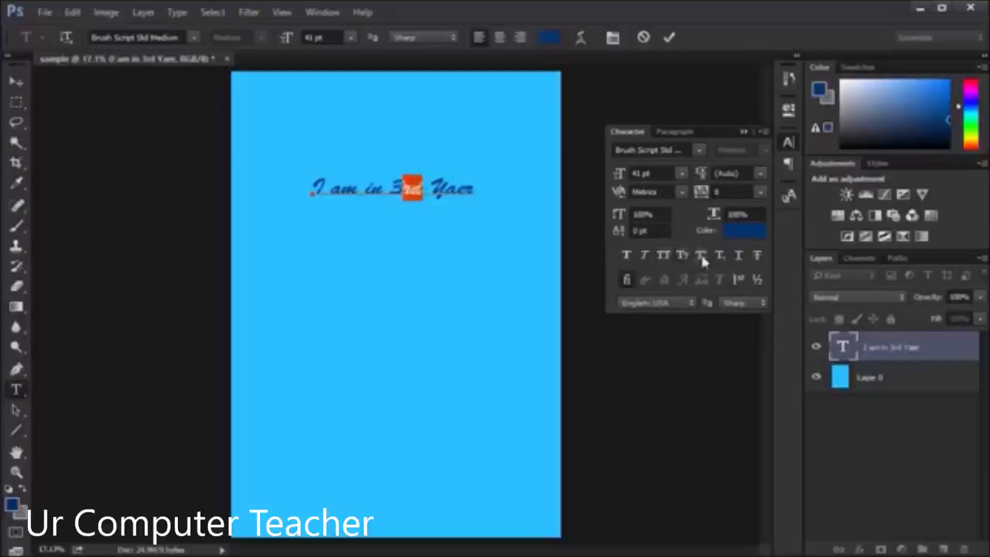
{"action": "left_click", "coordinate": [720, 258]}
{"action": "left_click", "coordinate": [701, 256]}
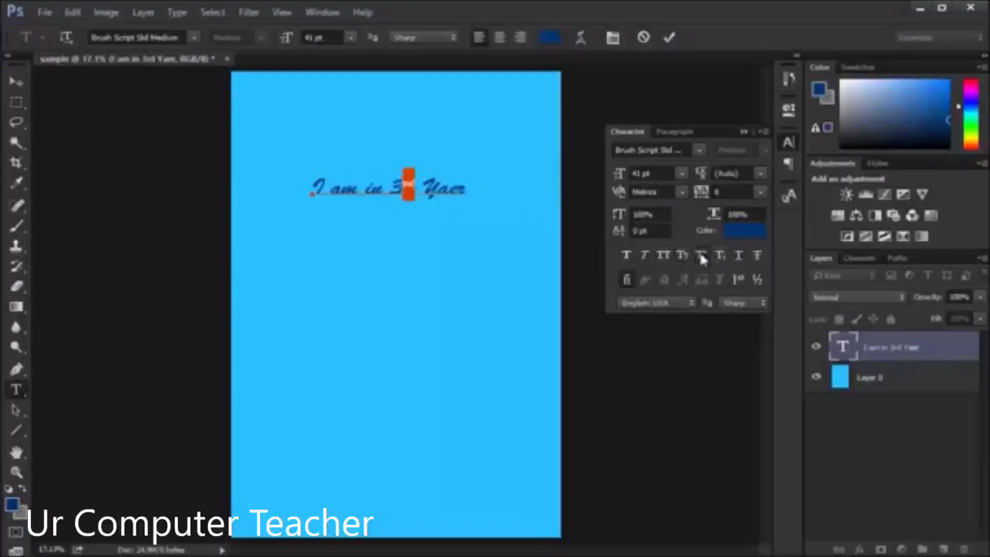
{"action": "left_click", "coordinate": [479, 197]}
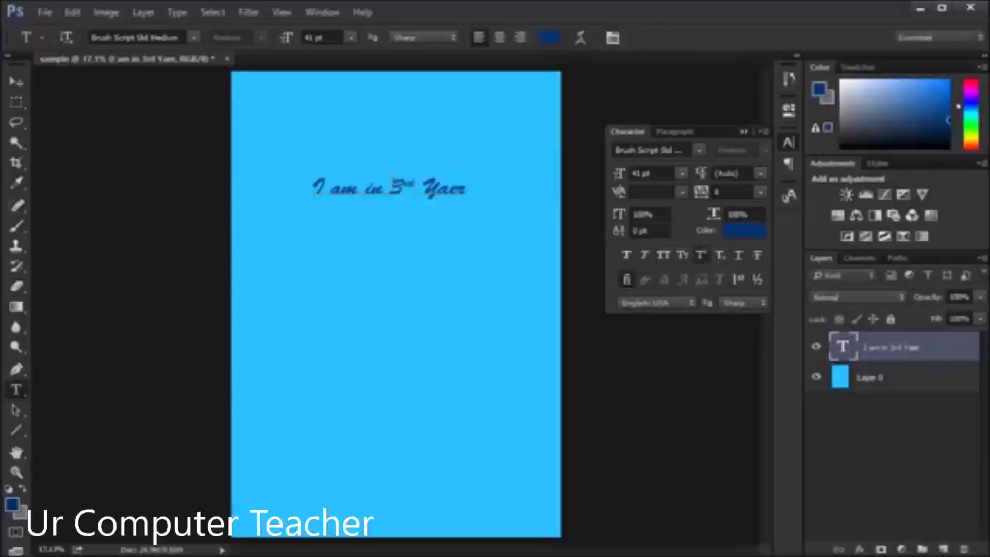
Try raising and lowering the whole sentence with baseline shift, and reset the shift to 0 pt.
{"action": "scroll", "coordinate": [393, 182], "scroll_direction": "up", "scroll_amount": 3}
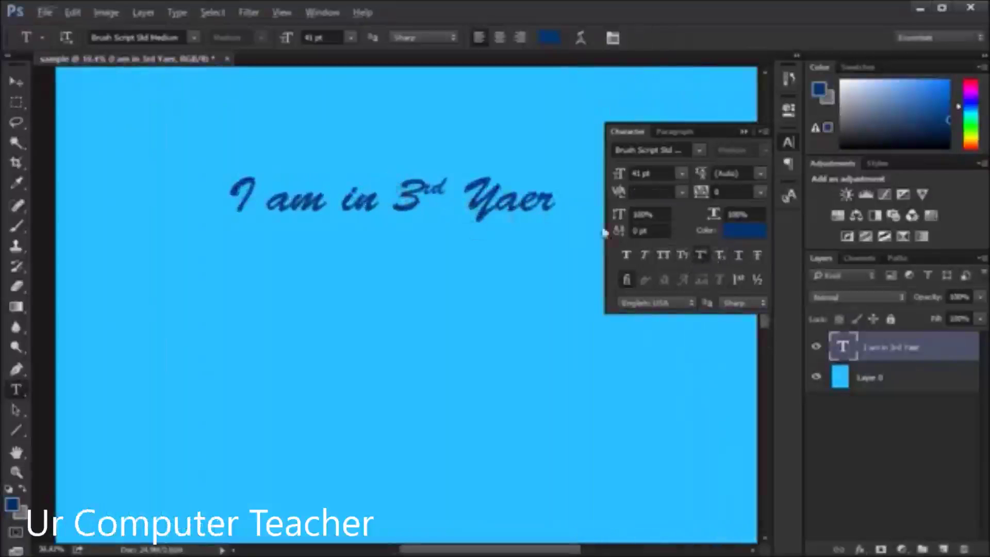
{"action": "type", "text": "25"}
{"action": "key", "text": "Return"}
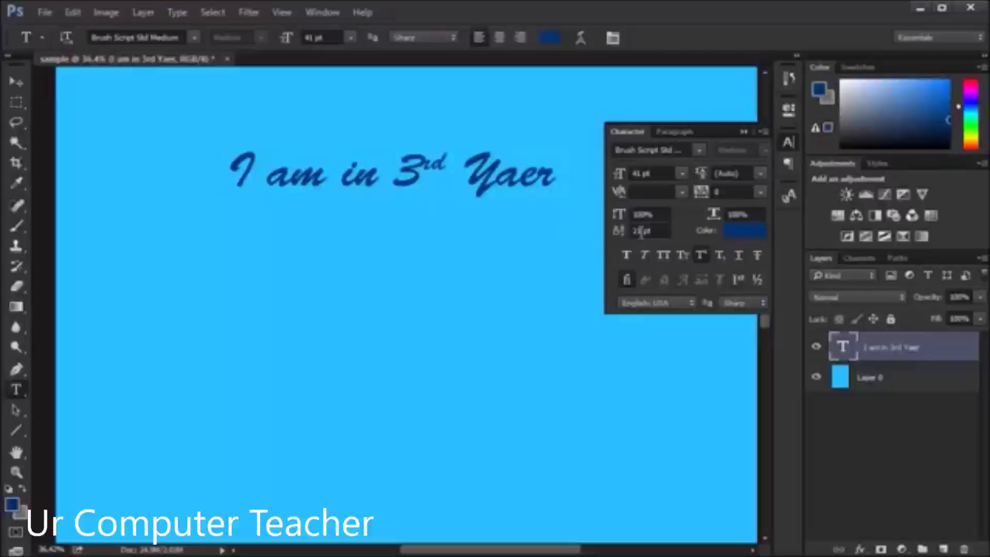
{"action": "left_click_drag", "start_coordinate": [628, 237], "coordinate": [609, 248]}
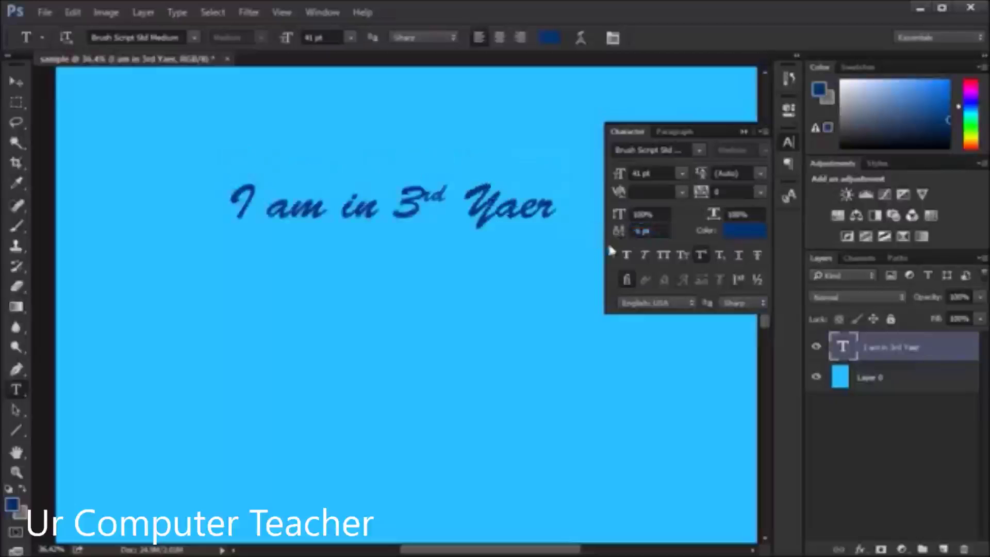
{"action": "left_click", "coordinate": [665, 239]}
{"action": "type", "text": "0"}
{"action": "key", "text": "Return"}
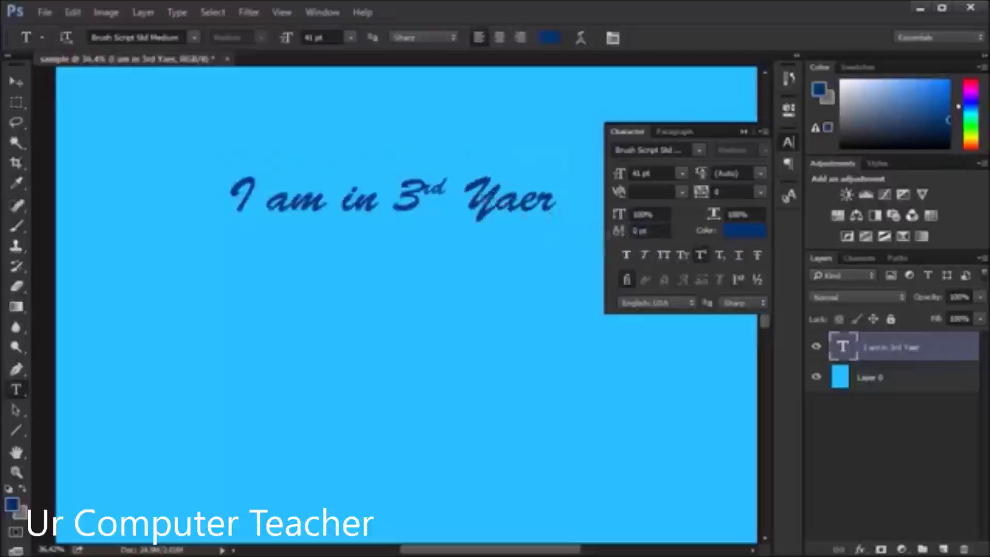
Try a baseline shift on only the superscript "rd", and select "3rd".
{"action": "left_click_drag", "start_coordinate": [421, 189], "coordinate": [446, 189]}
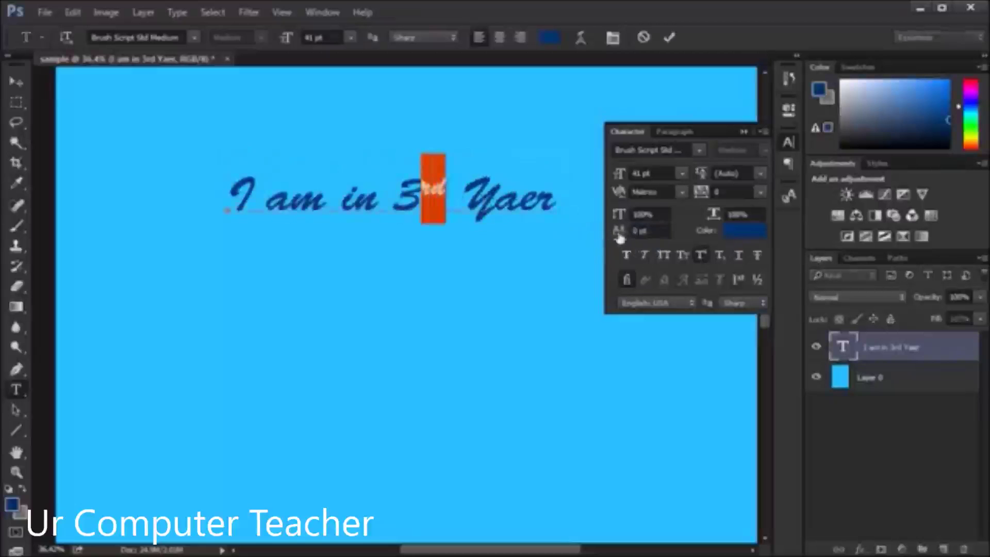
{"action": "left_click_drag", "start_coordinate": [623, 237], "coordinate": [600, 233]}
{"action": "left_click_drag", "start_coordinate": [446, 203], "coordinate": [394, 202]}
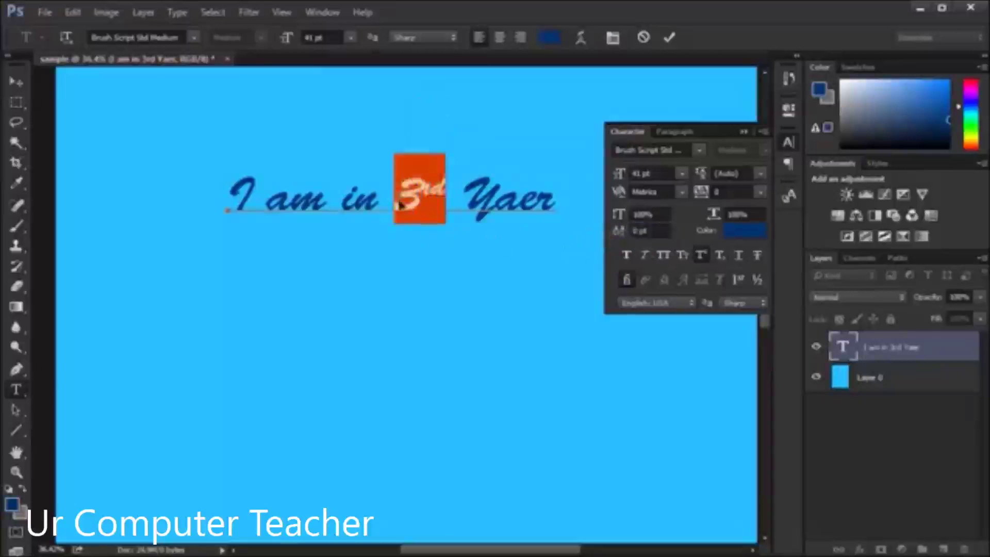
Replace the whole sentence with the text "Loge".
{"action": "key", "text": "ctrl+a"}
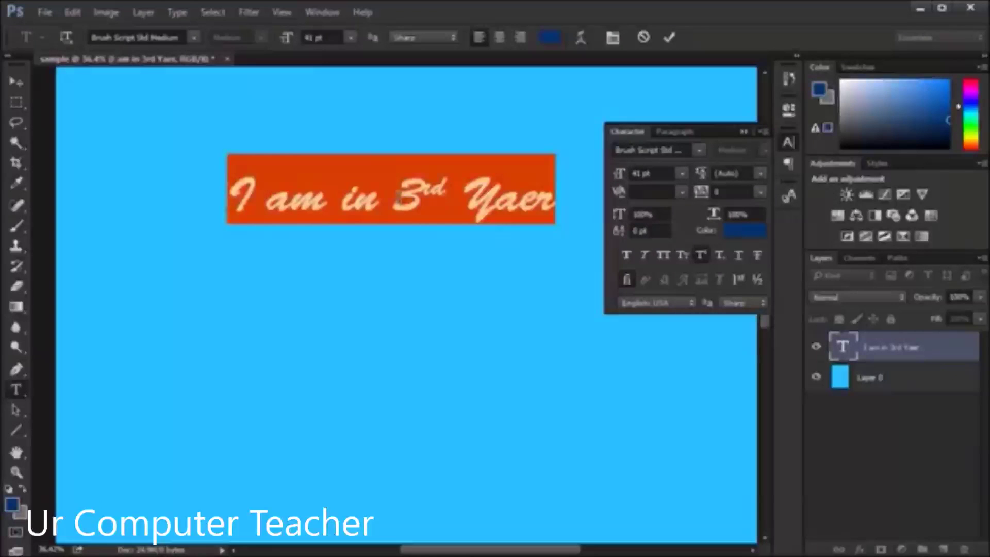
{"action": "type", "text": "Log"}
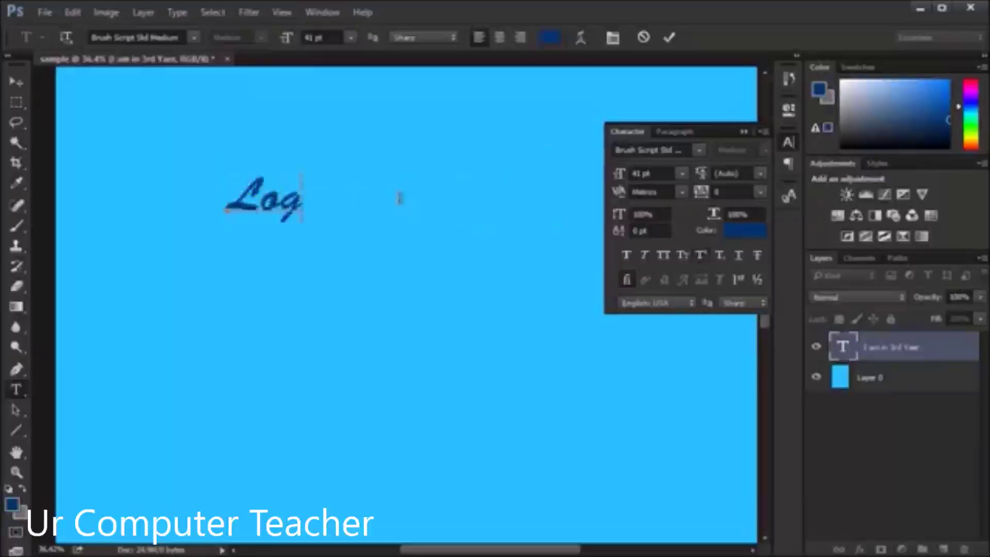
{"action": "type", "text": "e"}
Format the final "e" of "Loge" as subscript, lower it with a baseline shift of about -48 pt, and commit the text.
{"action": "key", "text": "shift+Left"}
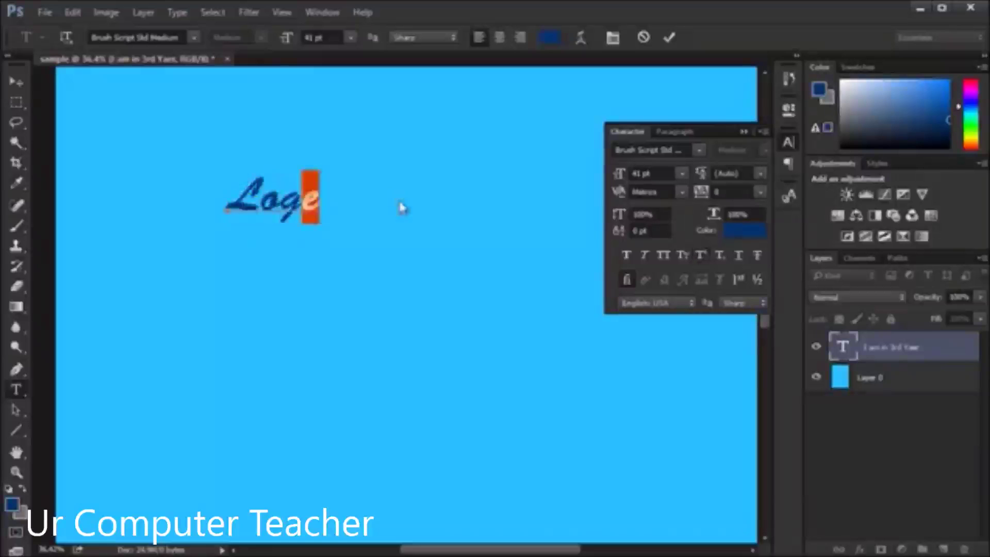
{"action": "left_click", "coordinate": [682, 255]}
{"action": "left_click", "coordinate": [685, 260]}
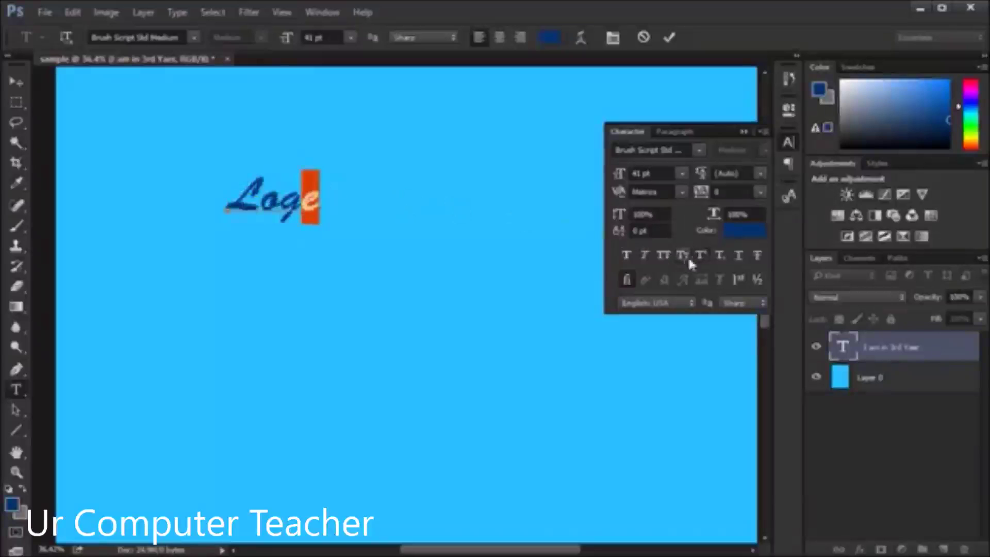
{"action": "left_click", "coordinate": [720, 258]}
{"action": "left_click_drag", "start_coordinate": [617, 233], "coordinate": [581, 229]}
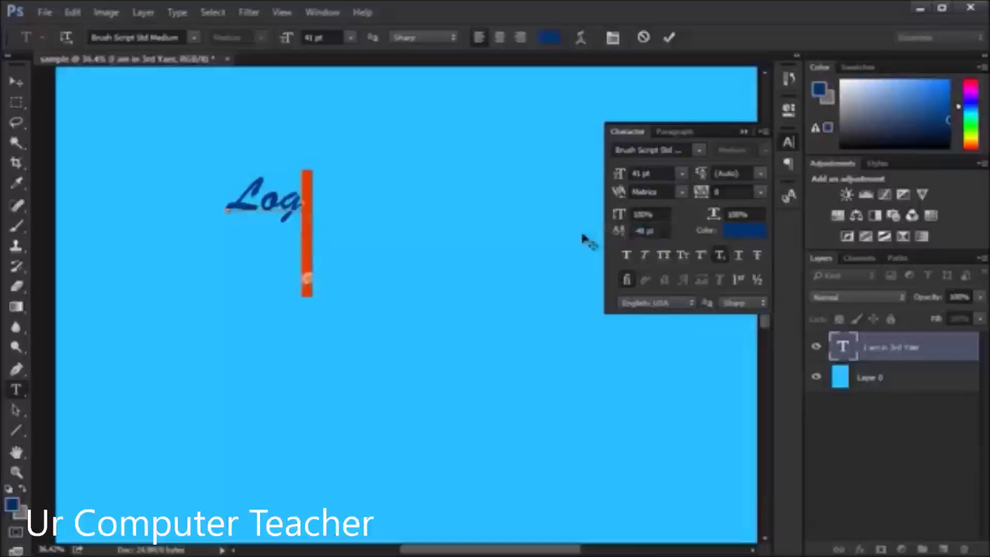
{"action": "key", "text": "ctrl+Return"}
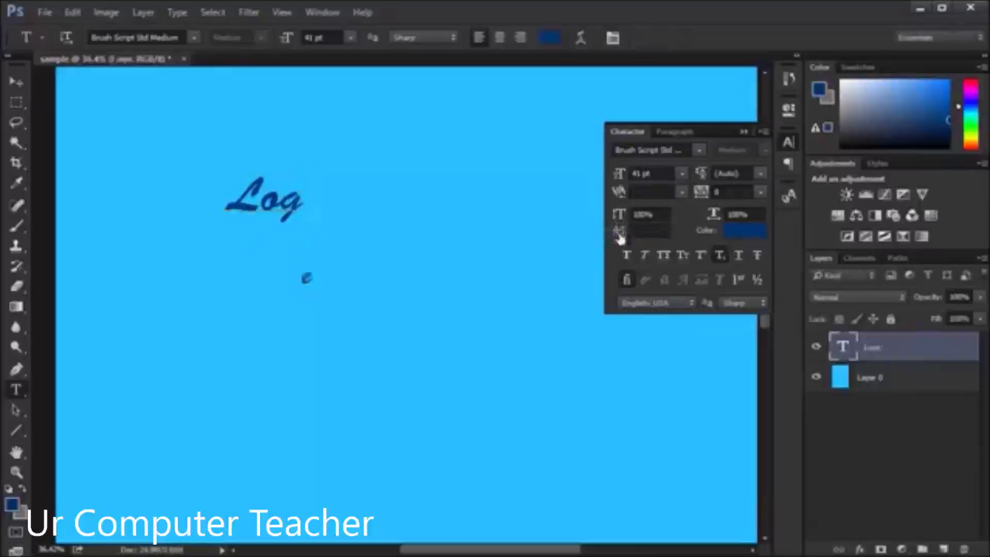
Start an empty text layer beside the lowered "e" and move it below Layer 0.
{"action": "left_click", "coordinate": [631, 234]}
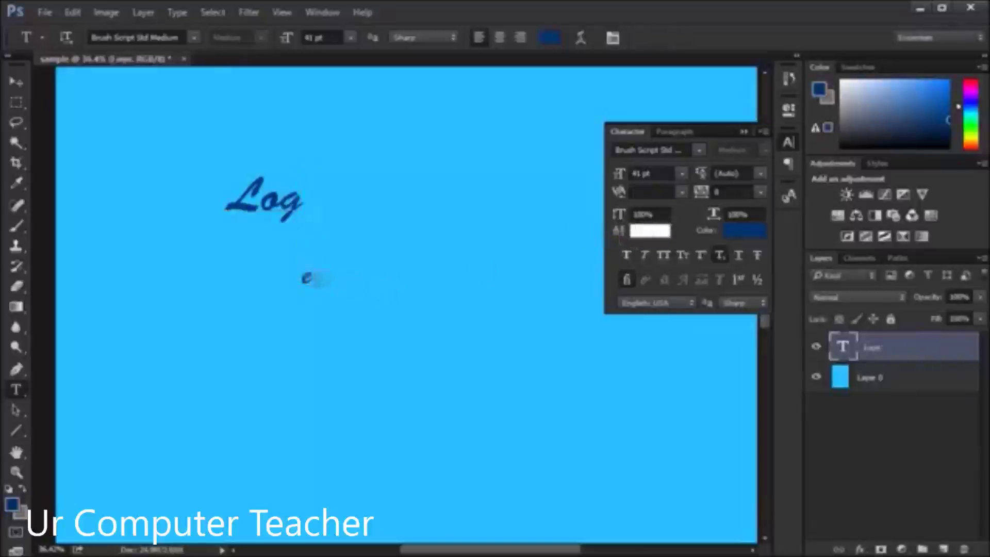
{"action": "left_click", "coordinate": [300, 278]}
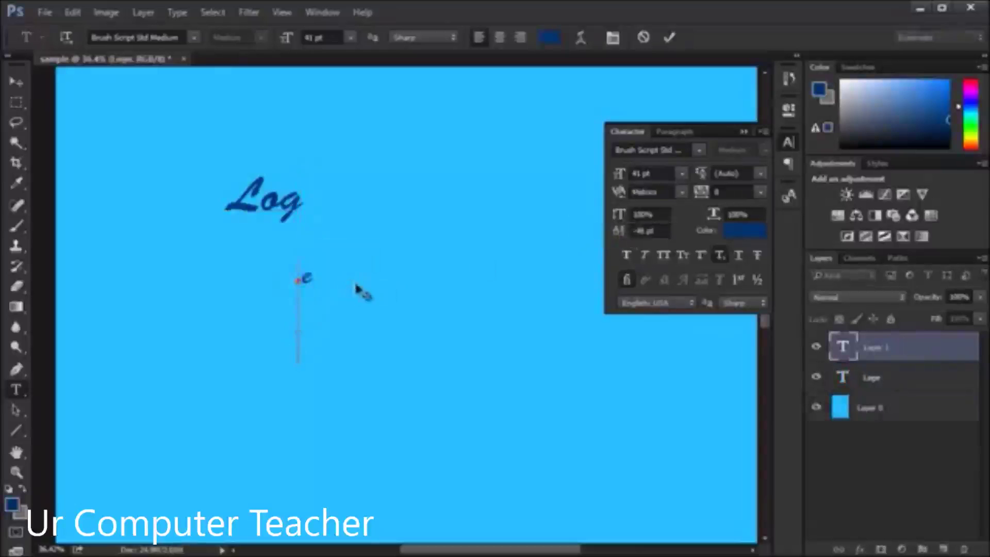
{"action": "left_click_drag", "start_coordinate": [892, 360], "coordinate": [919, 470]}
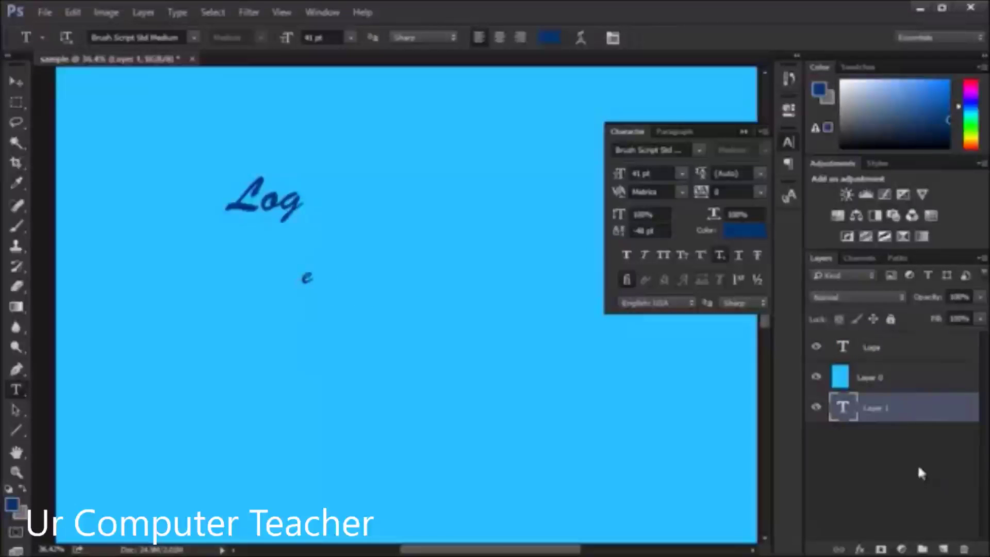
Set the baseline shift of the subscript "e" in "Loge" to 0 pt, and select the whole word.
{"action": "left_click", "coordinate": [277, 207]}
{"action": "left_click_drag", "start_coordinate": [303, 211], "coordinate": [309, 211]}
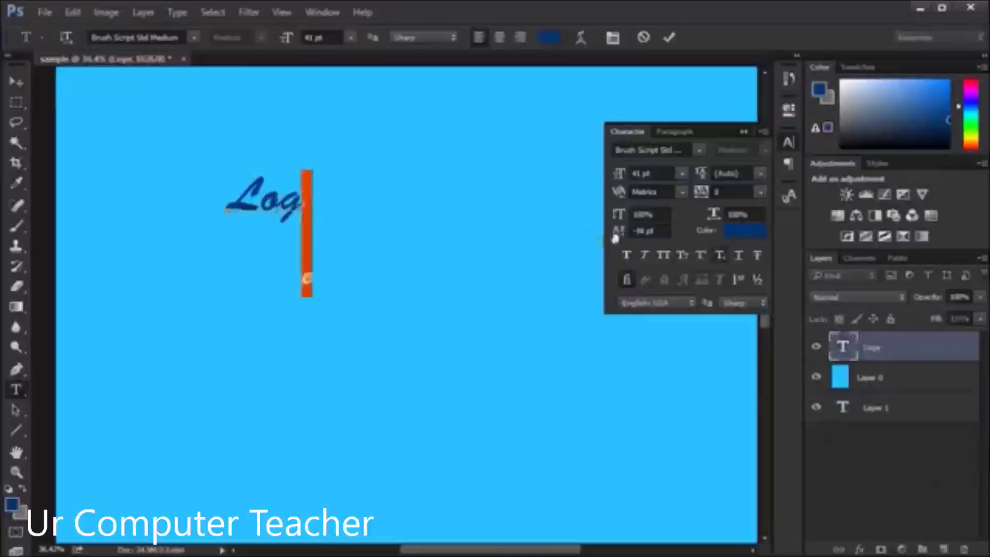
{"action": "left_click", "coordinate": [663, 233]}
{"action": "key", "text": "ctrl+a"}
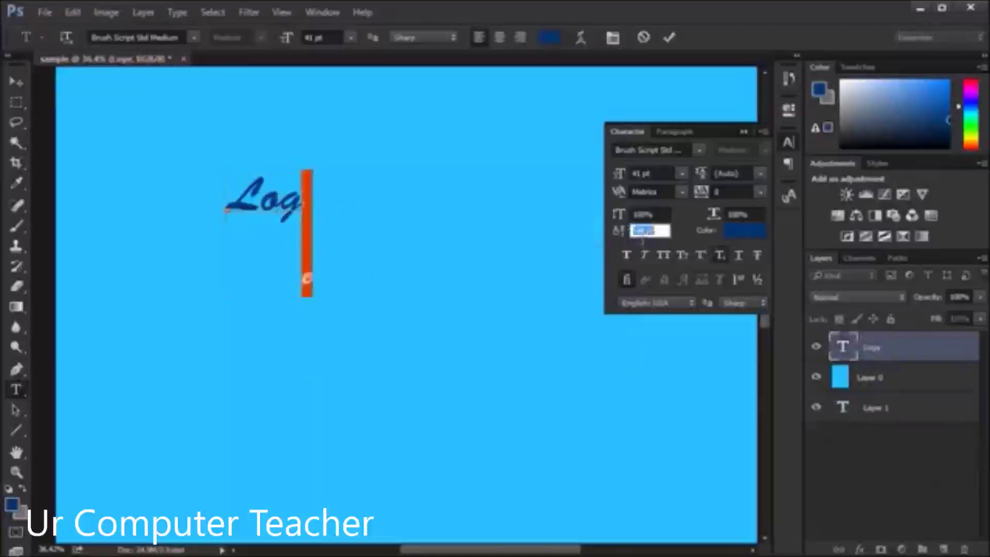
{"action": "type", "text": "0"}
{"action": "key", "text": "Return"}
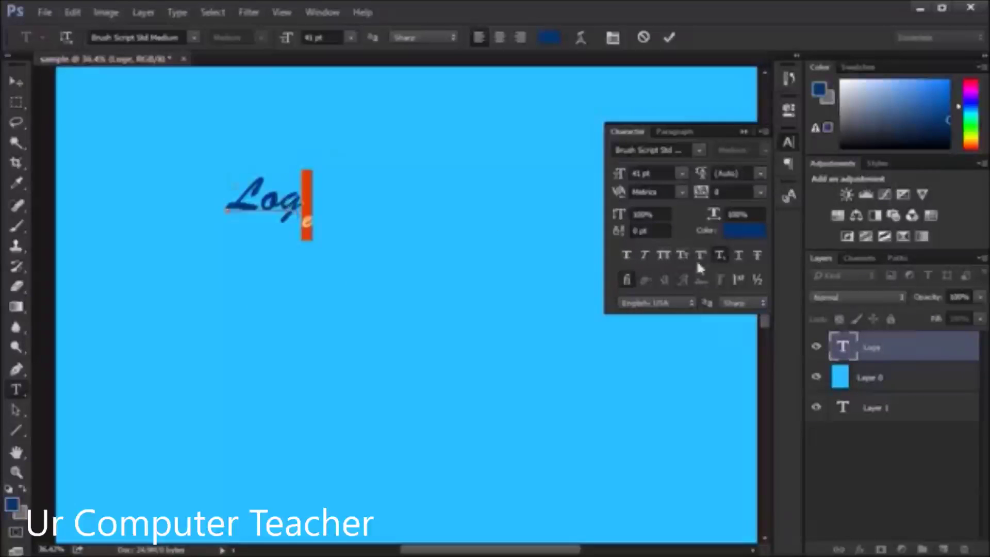
{"action": "key", "text": "ctrl+a"}
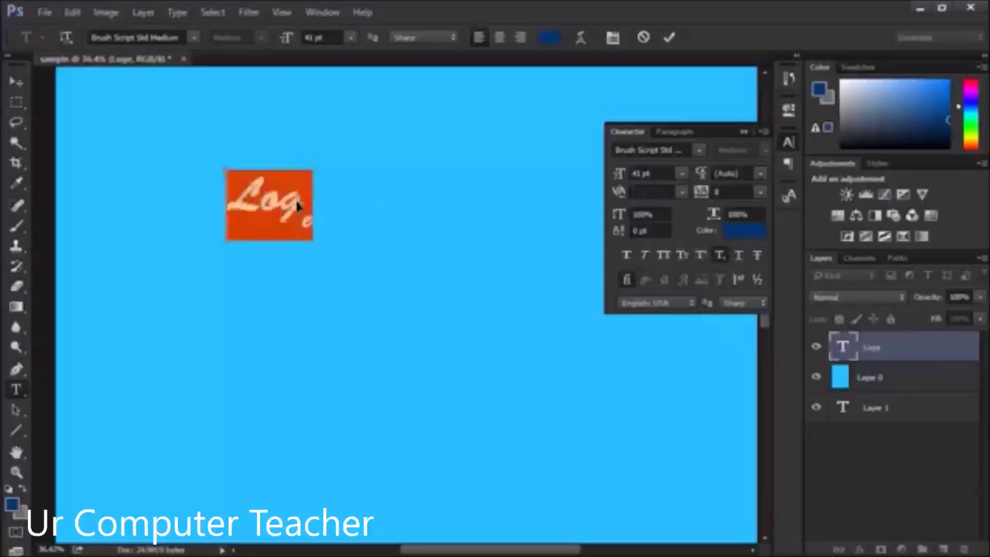
{"action": "left_click", "coordinate": [670, 150]}
{"action": "type", "text": "balp"}
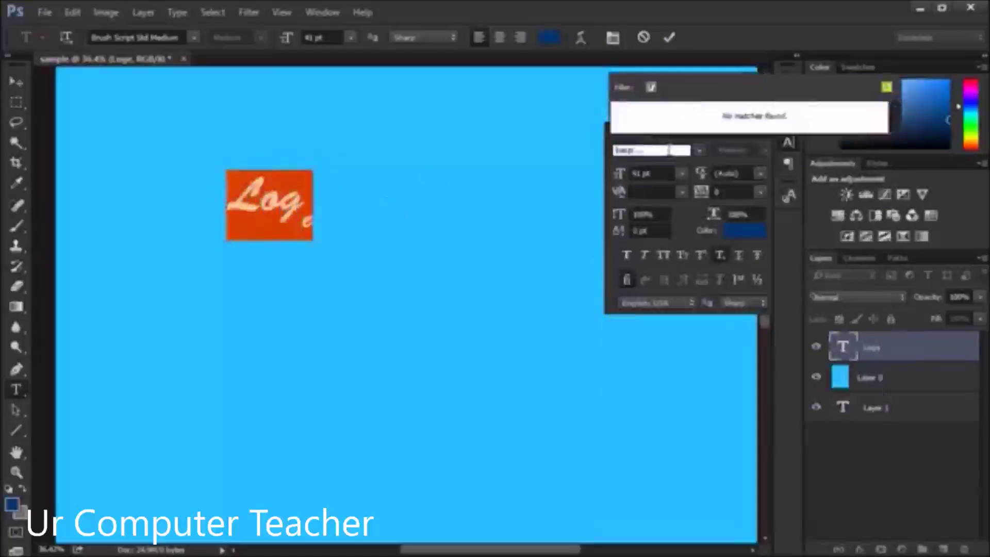
{"action": "type", "text": "ban"}
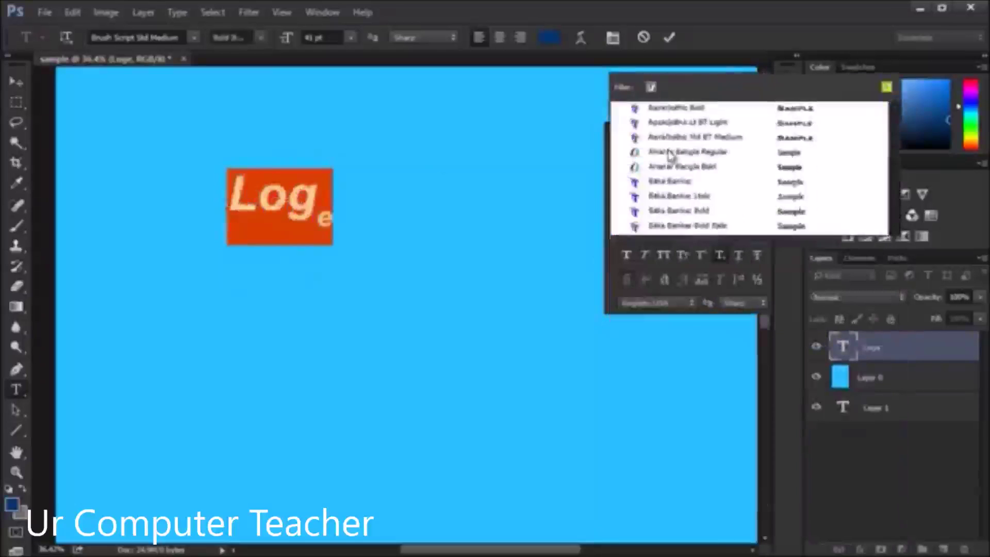
{"action": "key", "text": "Escape"}
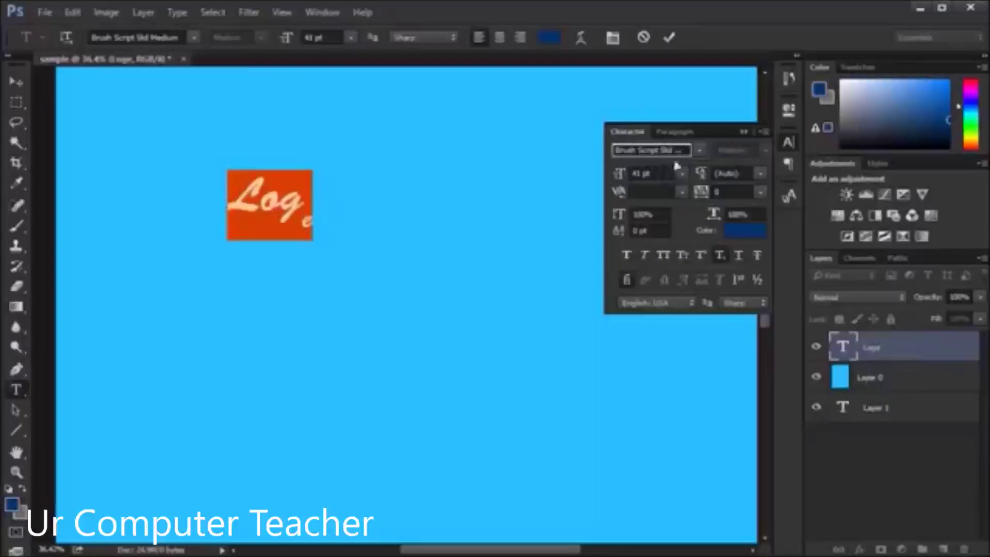
{"action": "left_click", "coordinate": [698, 153]}
{"action": "left_click", "coordinate": [698, 152]}
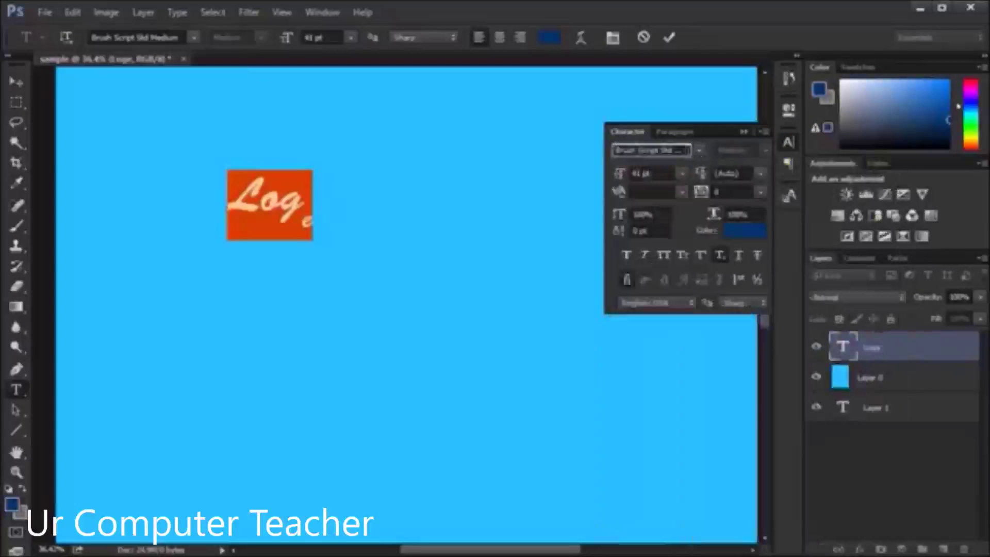
Change the font of the selected word "Loge" to BankGothic Lt BT Light.
{"action": "left_click", "coordinate": [684, 150]}
{"action": "type", "text": "10"}
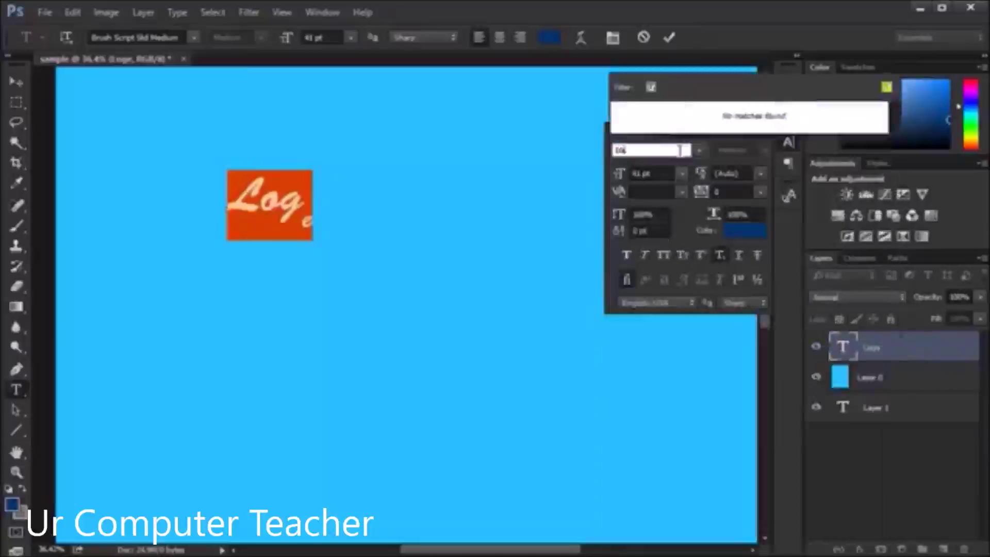
{"action": "type", "text": "b"}
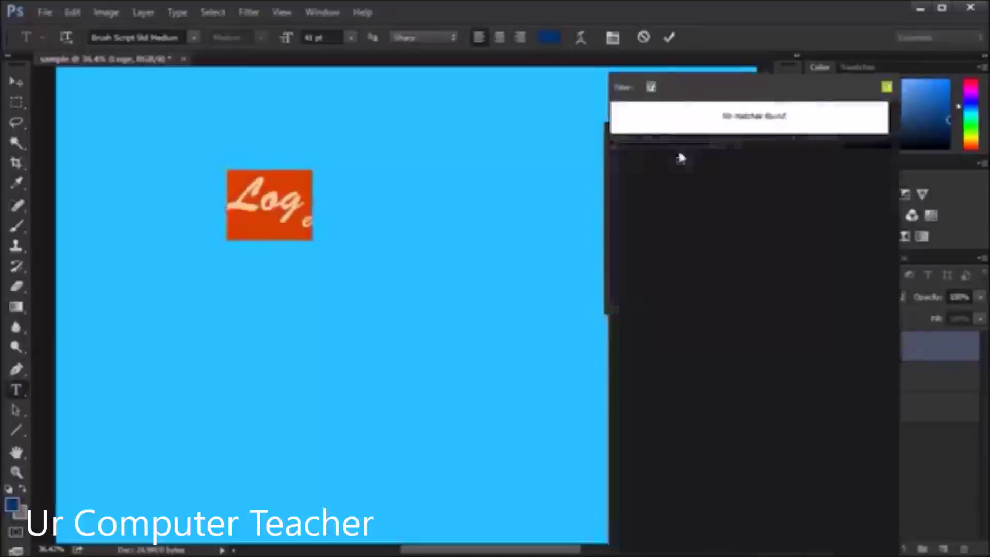
{"action": "type", "text": "a"}
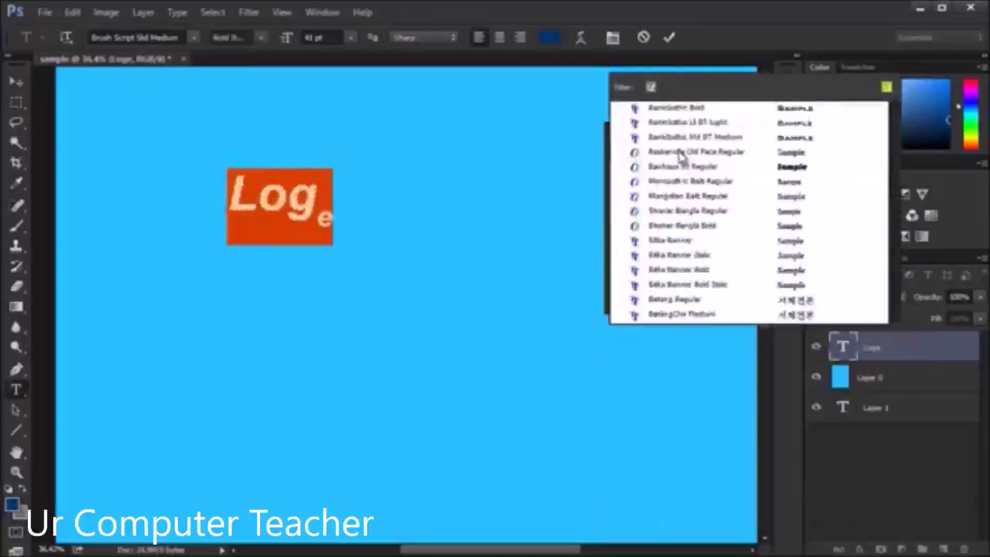
{"action": "left_click", "coordinate": [688, 124]}
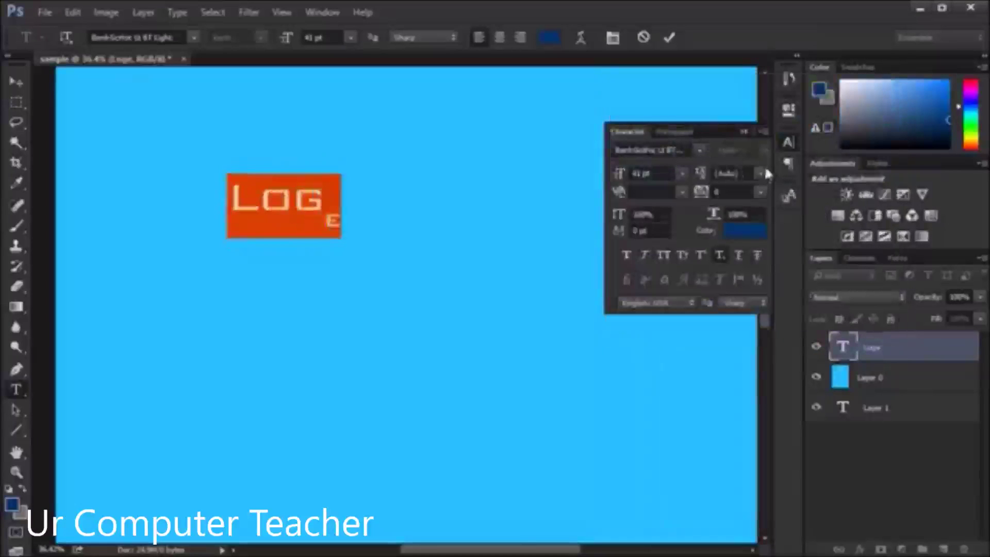
Replace the whole word "Loge" with the text "Media Masters".
{"action": "left_click", "coordinate": [316, 207]}
{"action": "double_click", "coordinate": [316, 208]}
{"action": "type", "text": "Med"}
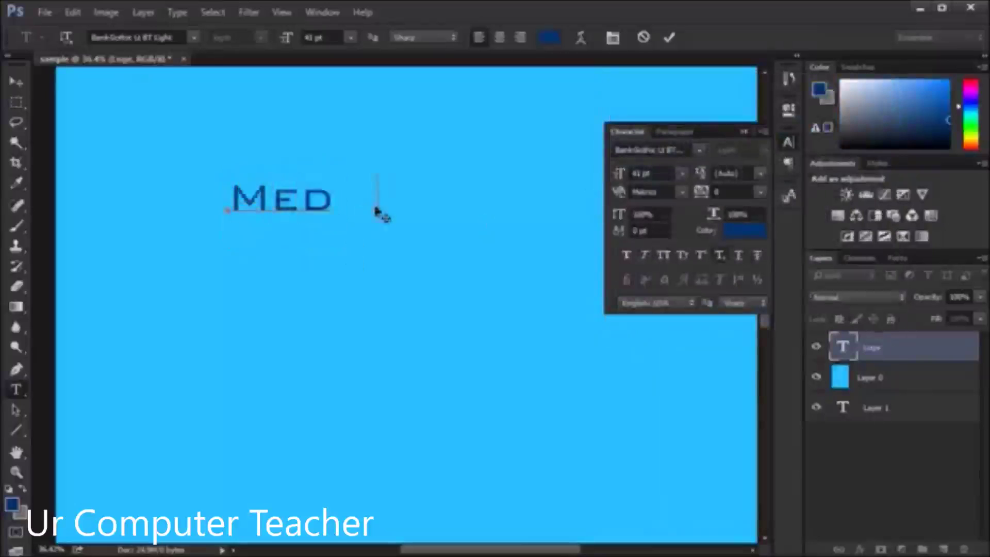
{"action": "type", "text": "ia Masters"}
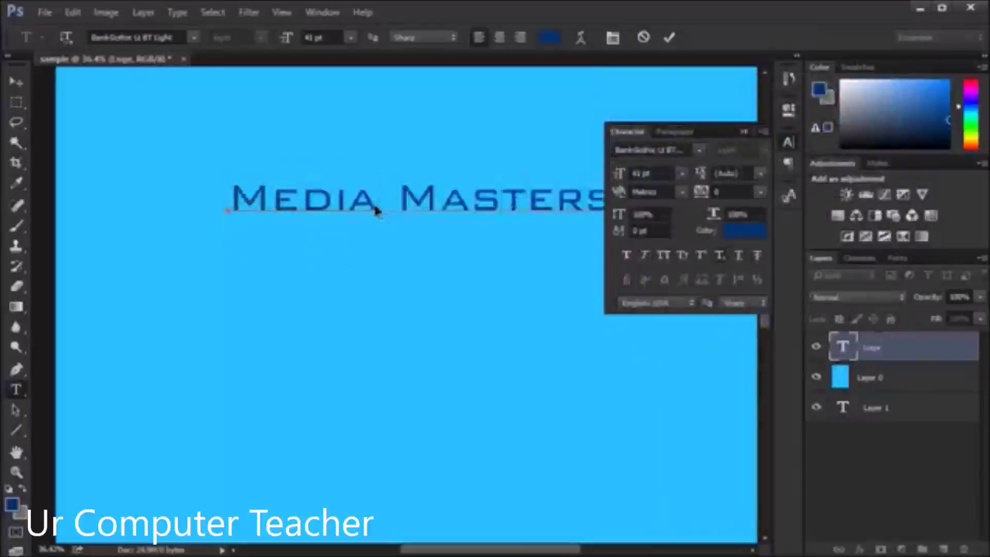
Try All Caps on the whole "Media Masters" text, apply Small Caps to it, and commit the text.
{"action": "key", "text": "ctrl+a"}
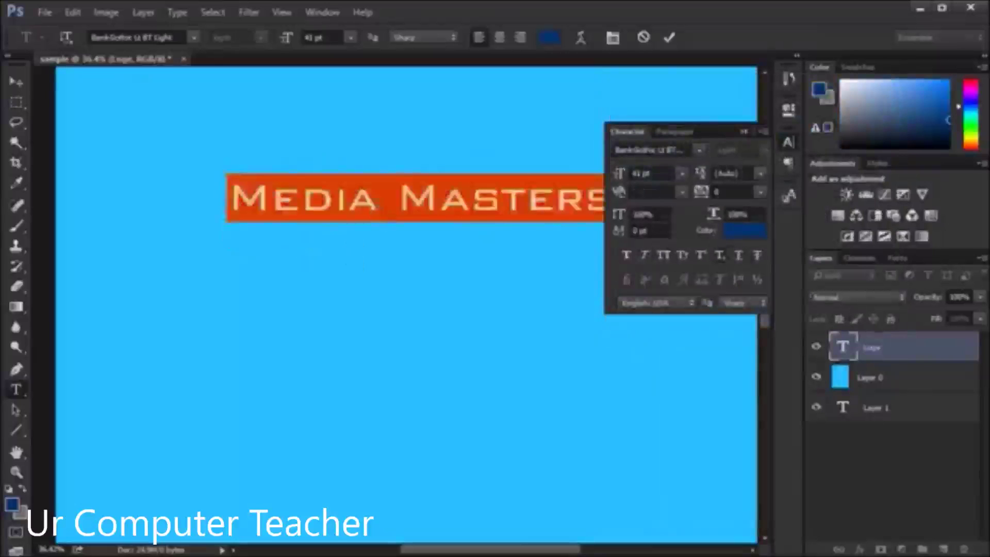
{"action": "left_click", "coordinate": [660, 254]}
{"action": "left_click", "coordinate": [663, 256]}
{"action": "left_click", "coordinate": [661, 258]}
{"action": "left_click", "coordinate": [663, 261]}
{"action": "left_click", "coordinate": [679, 258]}
{"action": "left_click_drag", "start_coordinate": [270, 202], "coordinate": [360, 203]}
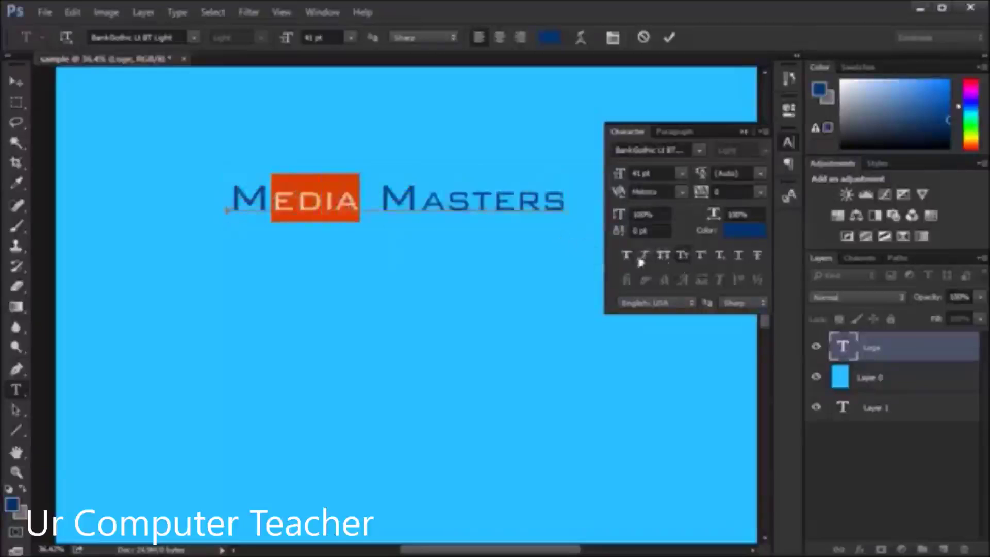
{"action": "key", "text": "ctrl+a"}
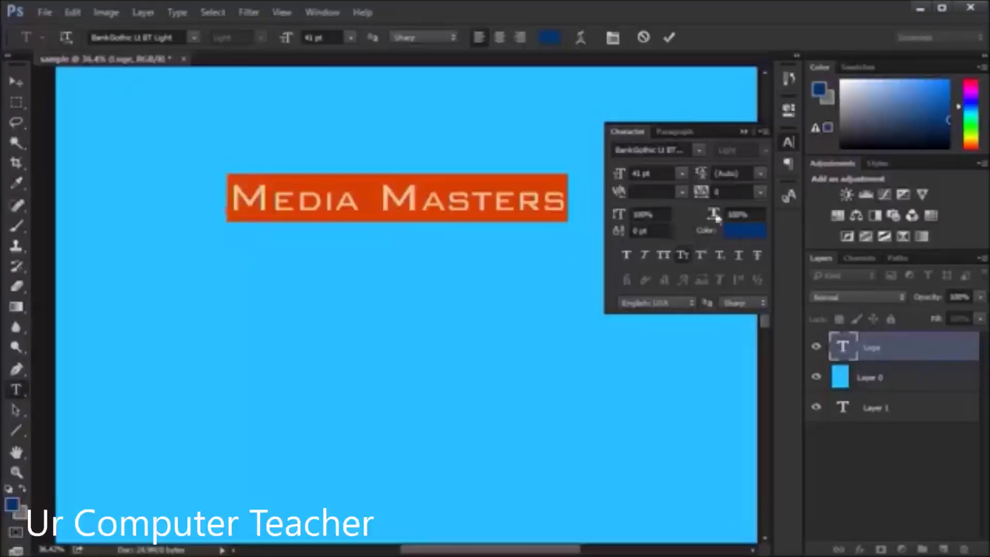
{"action": "key", "text": "ctrl+Return"}
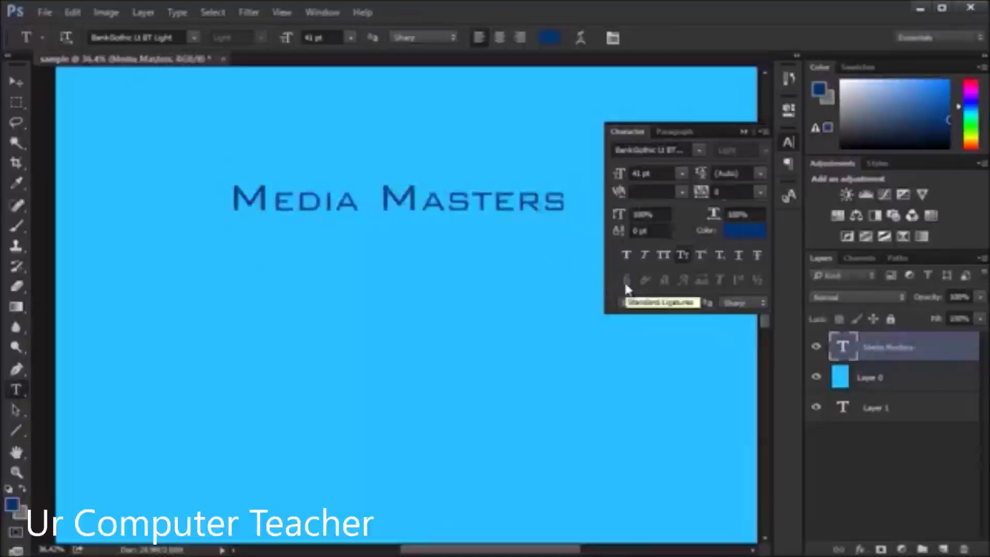
{"action": "left_click", "coordinate": [789, 142]}
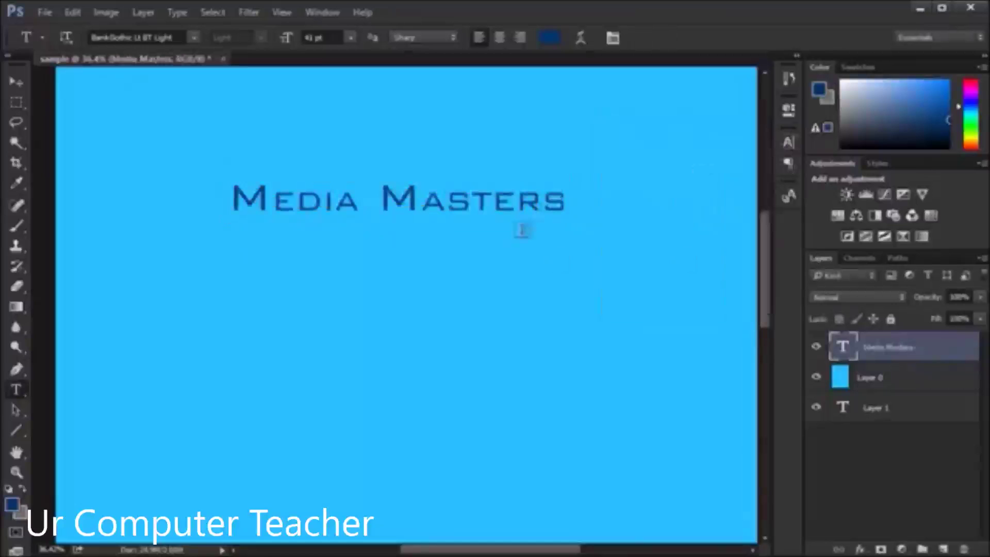
{"action": "left_click", "coordinate": [228, 203]}
{"action": "key", "text": "ctrl+a"}
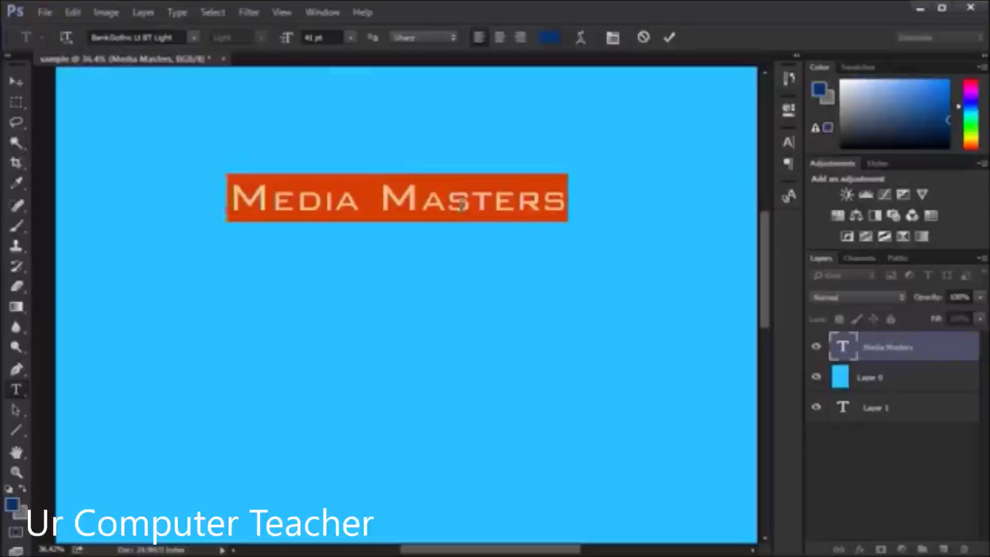
{"action": "key", "text": "ctrl+Return"}
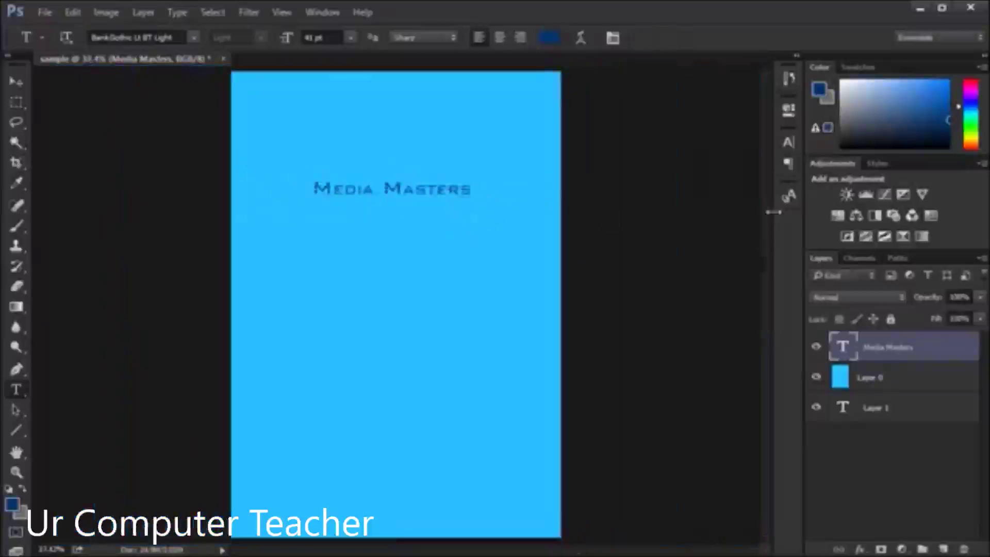
Examine the Character and Paragraph settings available for the "Media Masters" text.
{"action": "left_click", "coordinate": [789, 196]}
{"action": "left_click", "coordinate": [790, 195]}
{"action": "left_click", "coordinate": [789, 143]}
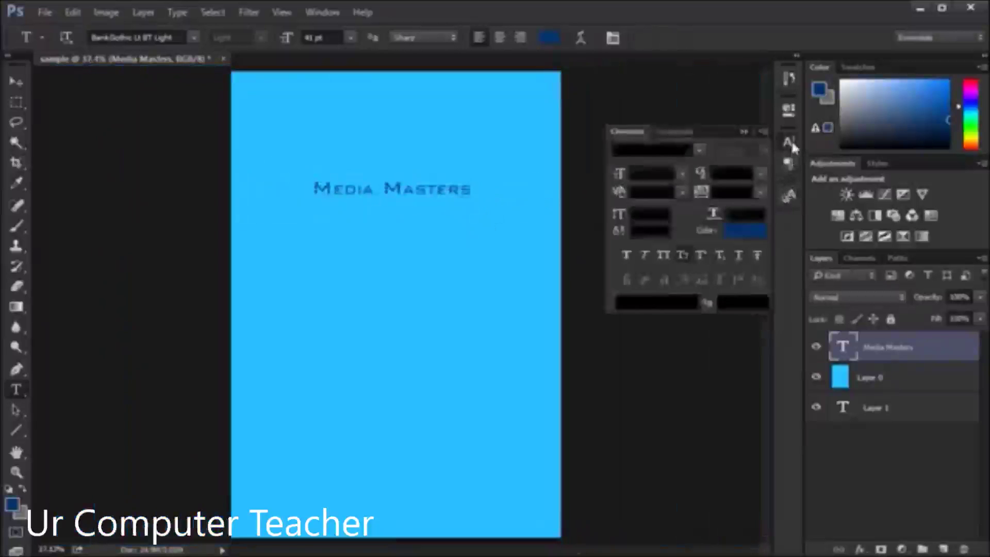
{"action": "left_click", "coordinate": [682, 132]}
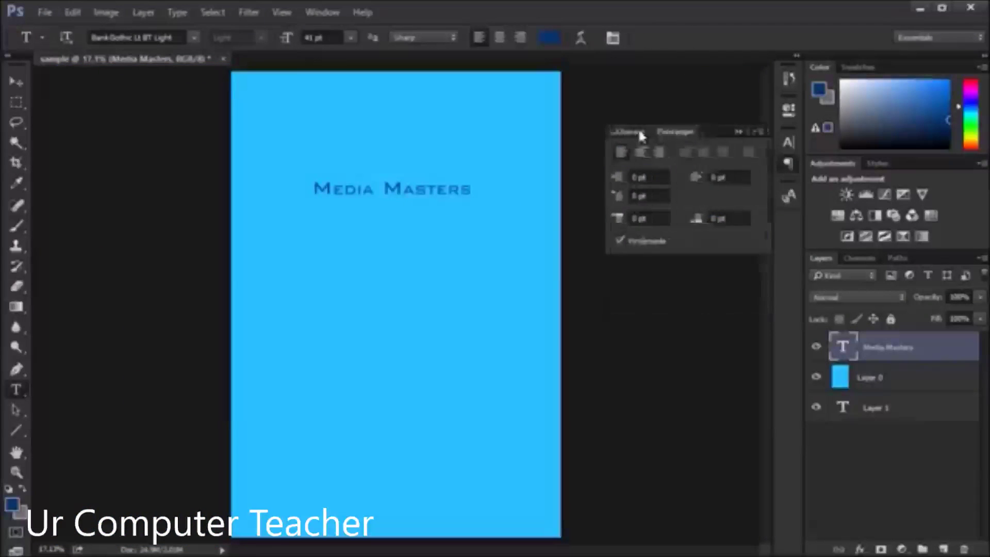
{"action": "left_click", "coordinate": [639, 133]}
{"action": "left_click", "coordinate": [789, 164]}
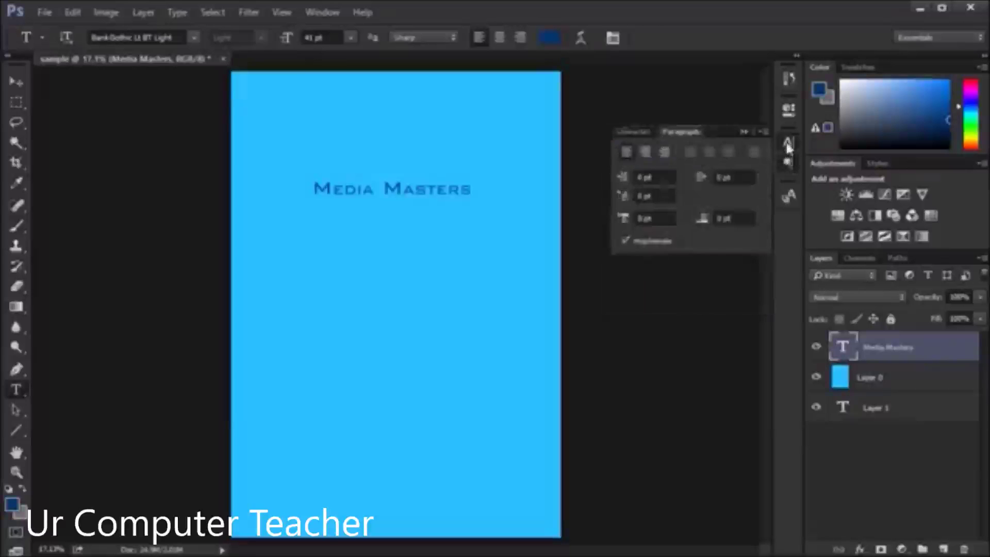
{"action": "left_click", "coordinate": [789, 142]}
{"action": "right_click", "coordinate": [620, 136]}
{"action": "left_click", "coordinate": [642, 138]}
{"action": "right_click", "coordinate": [648, 135]}
{"action": "left_click", "coordinate": [665, 144]}
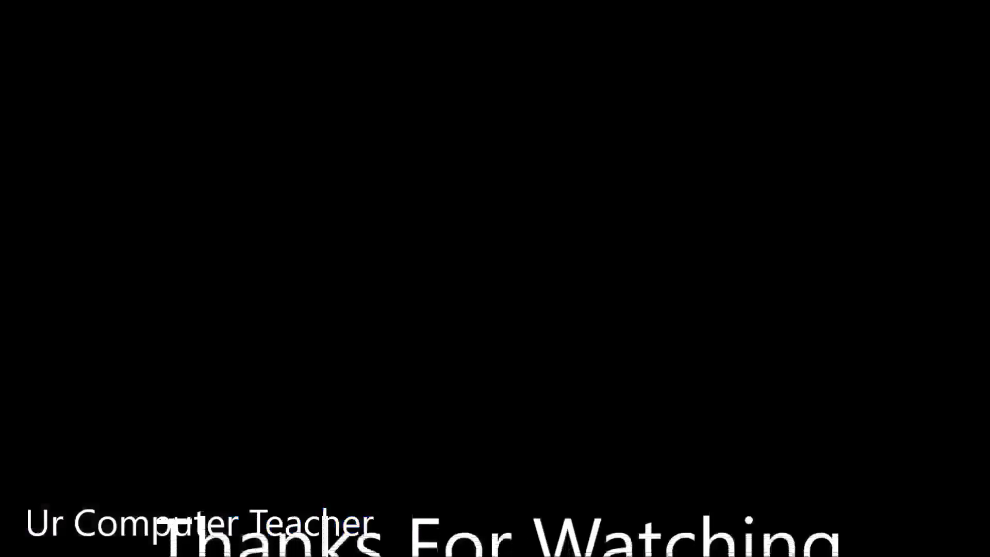